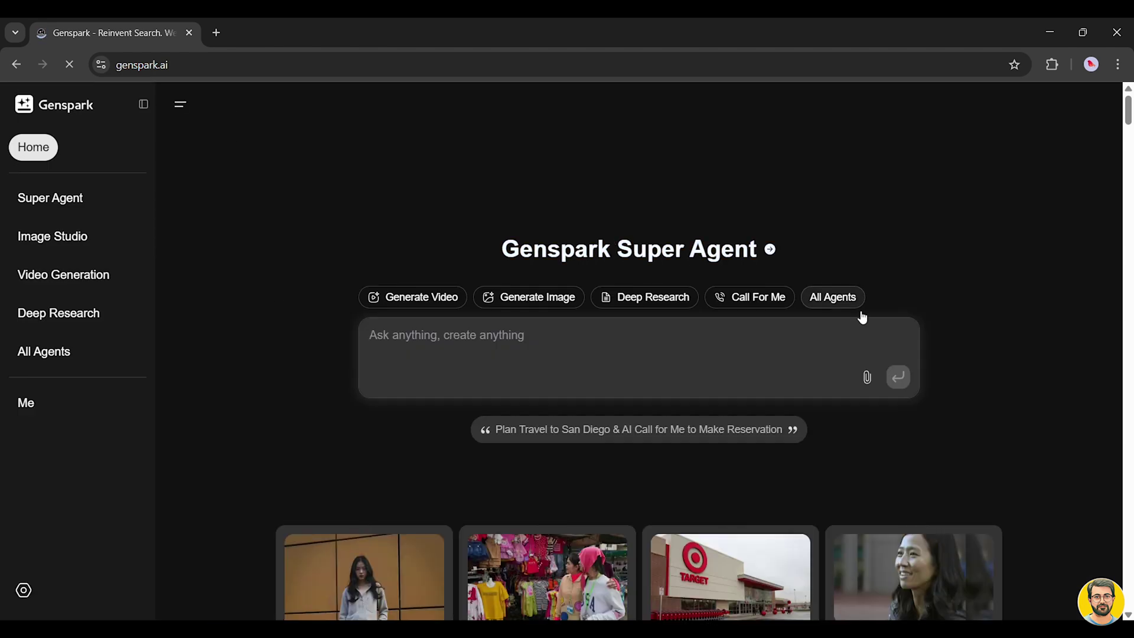
# Open the Super Agent workspace and check the account plan and remaining credits in the Me menu
pyautogui.scroll(-10, 568, 441)
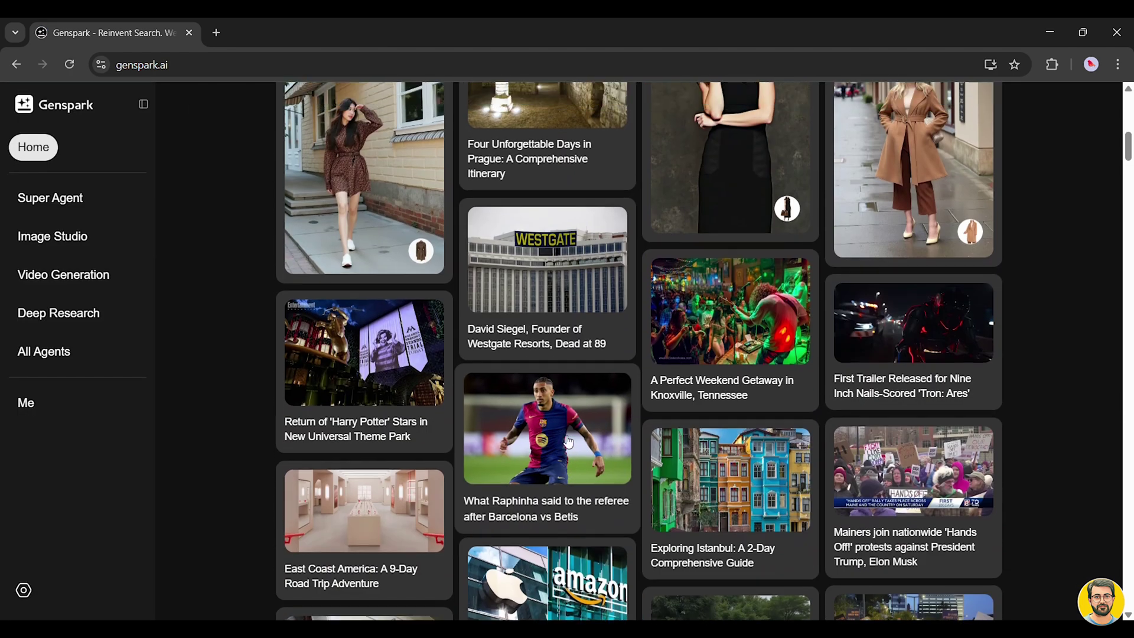
pyautogui.scroll(10, 568, 442)
pyautogui.click(66, 198)
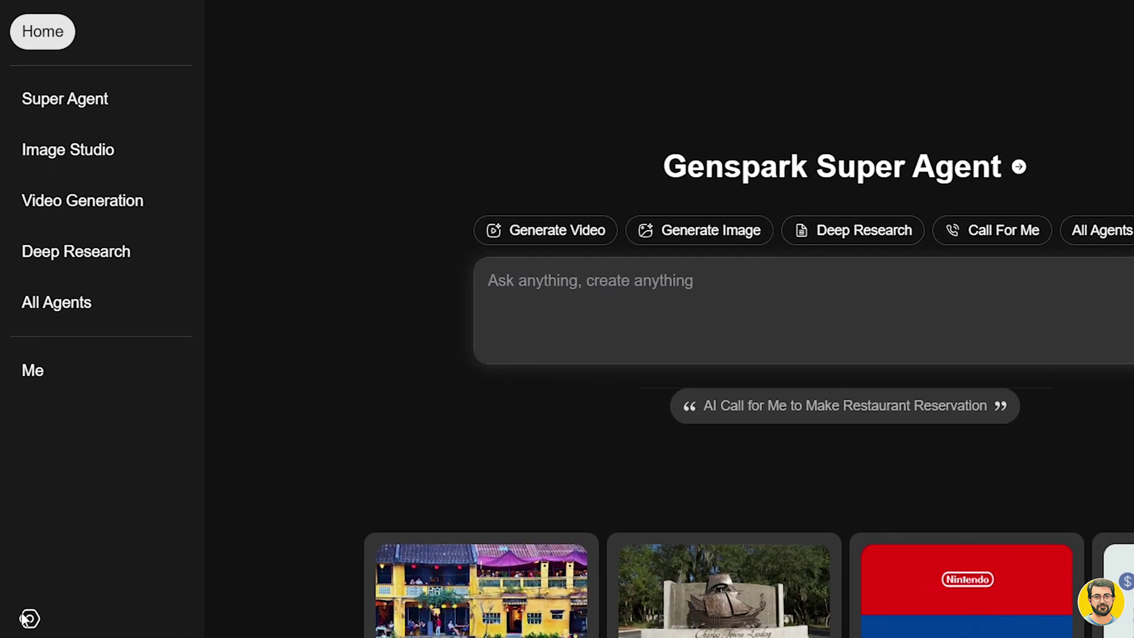
pyautogui.click(35, 406)
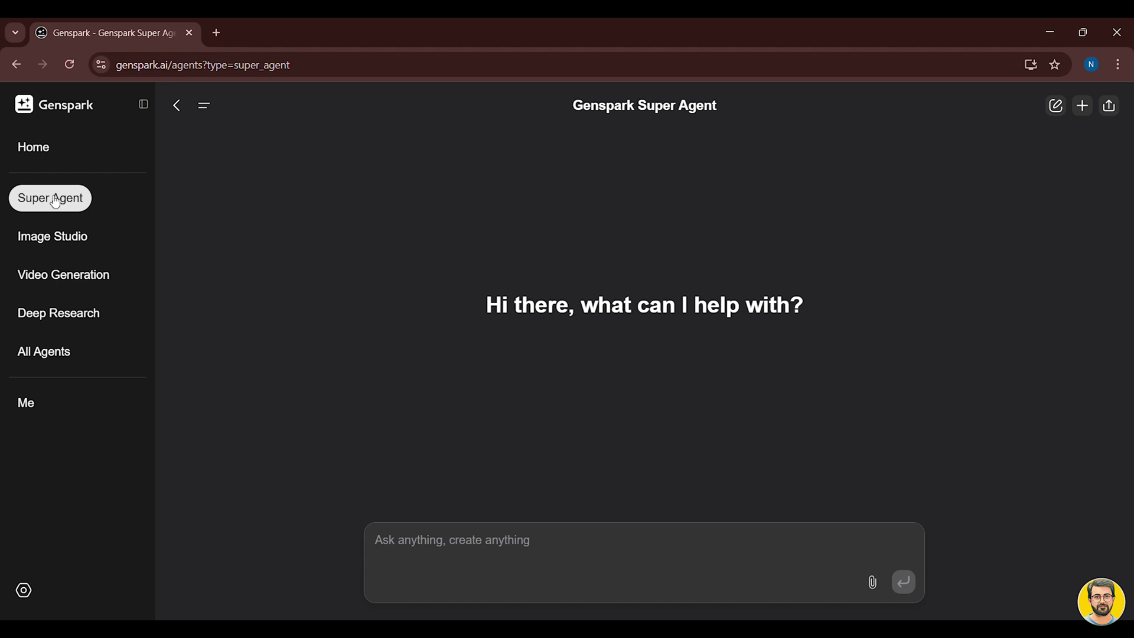
# Return to the Genspark home page and scroll through the news and trending cards
pyautogui.click(51, 151)
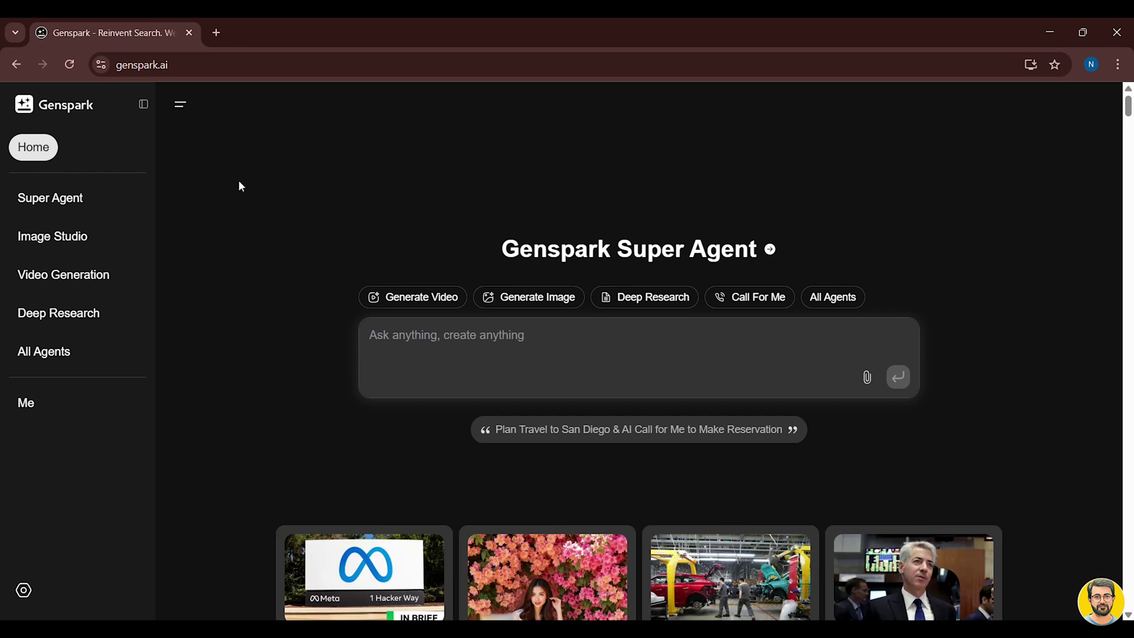
pyautogui.scroll(-10, 495, 190)
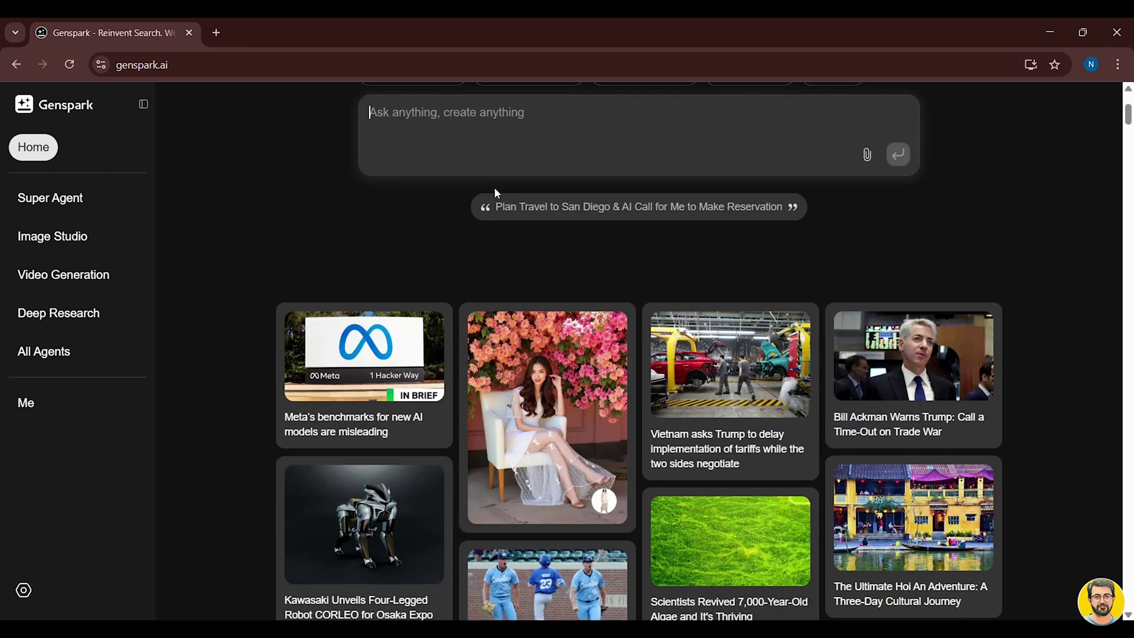
pyautogui.scroll(-3, 495, 189)
pyautogui.scroll(13, 495, 189)
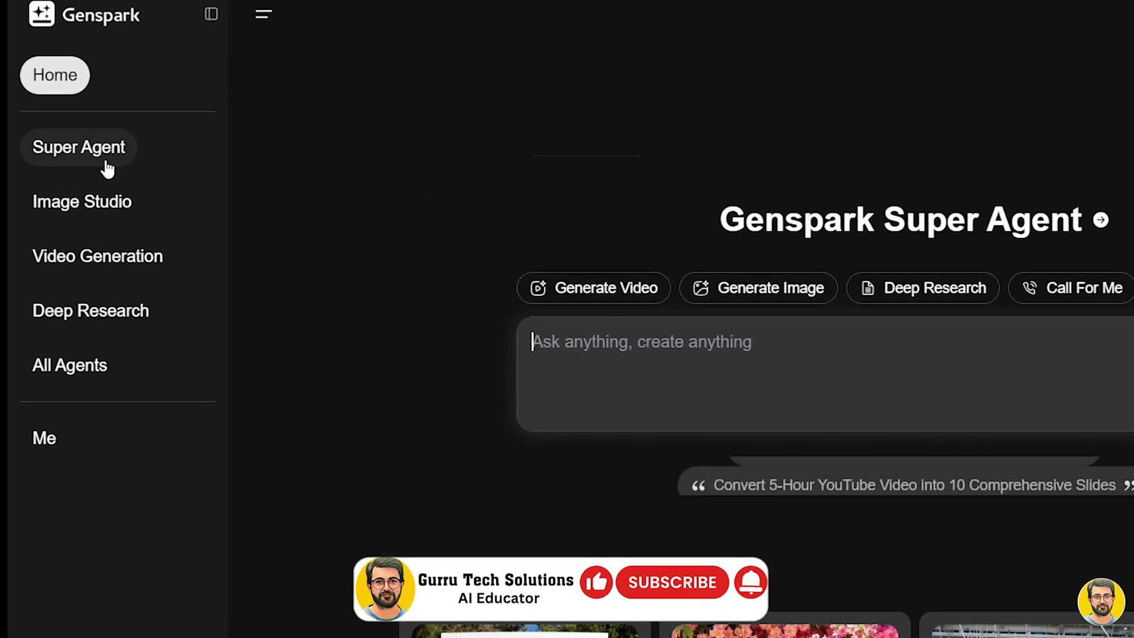
# Open the Super Agent chat, then the Image Studio tools
pyautogui.click(106, 168)
pyautogui.click(97, 198)
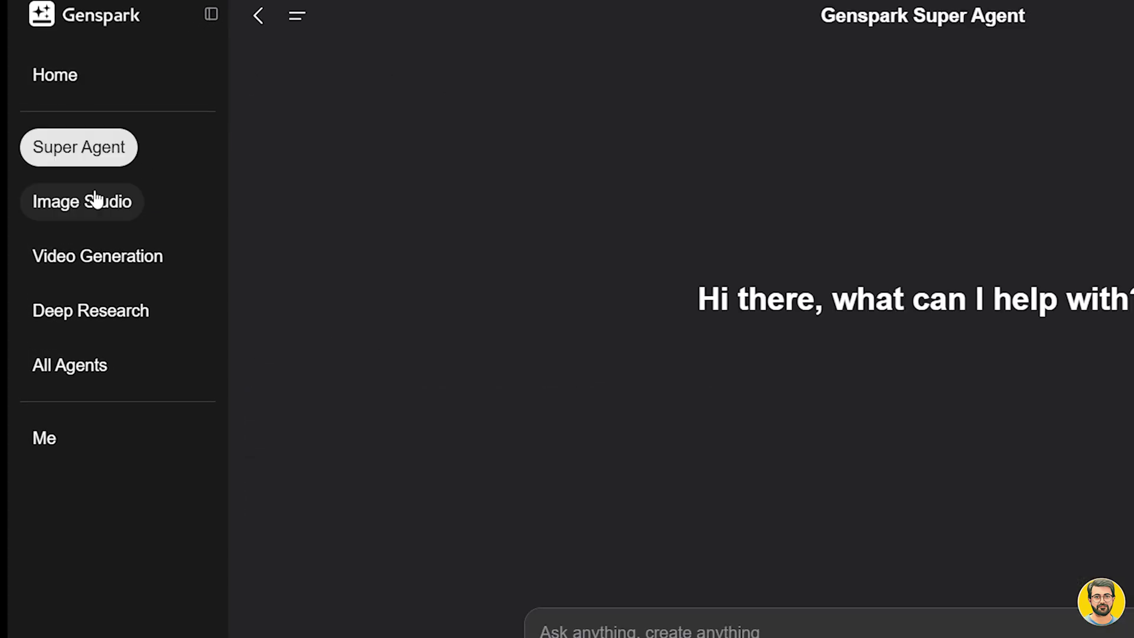
pyautogui.click(93, 199)
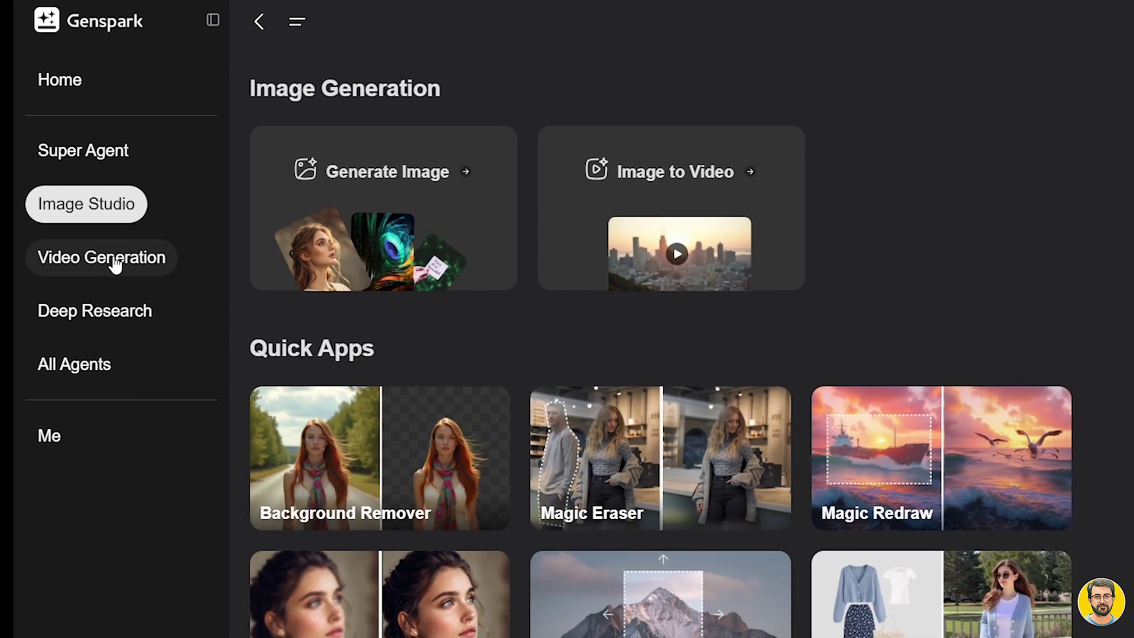
# Check the available video generation models, then open Agentic Deep Research and the All Agents list
pyautogui.click(111, 260)
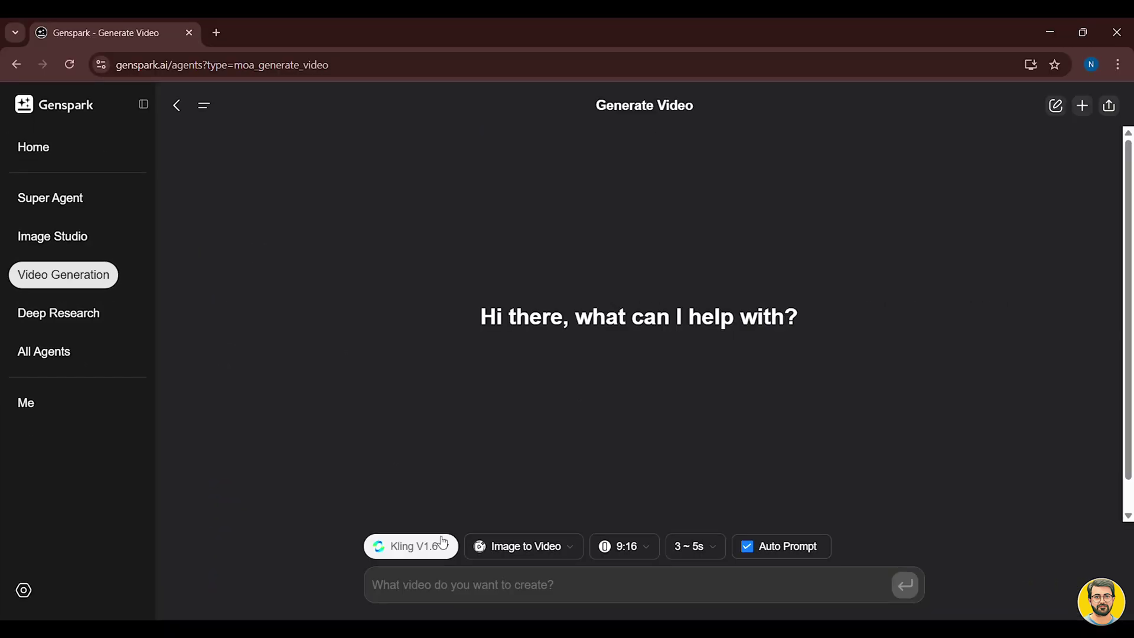
pyautogui.click(443, 543)
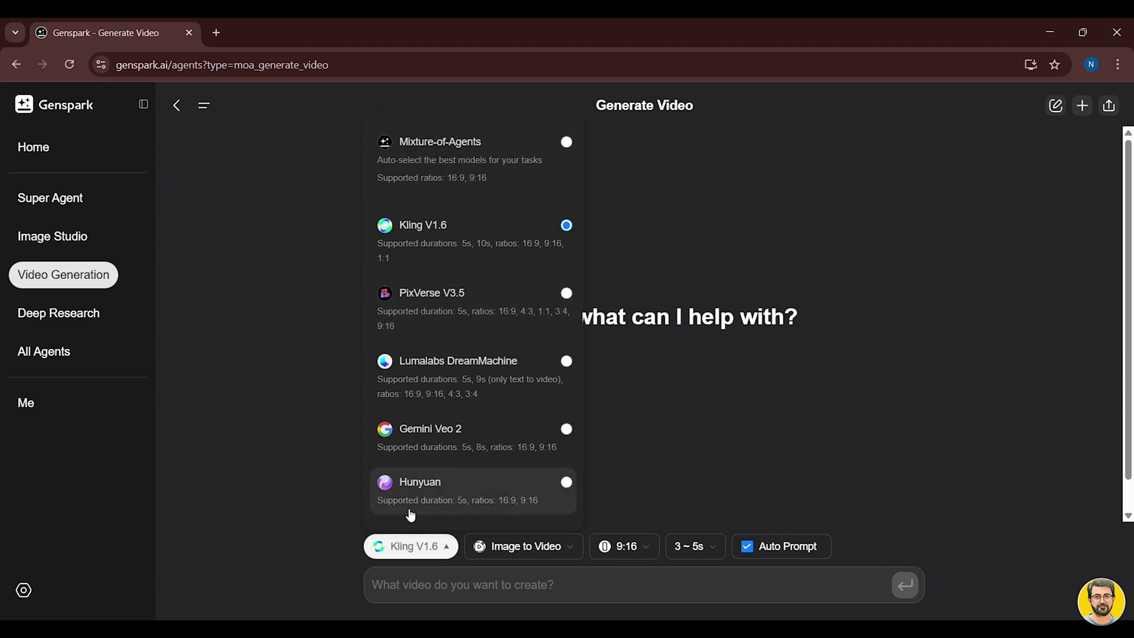
pyautogui.click(72, 314)
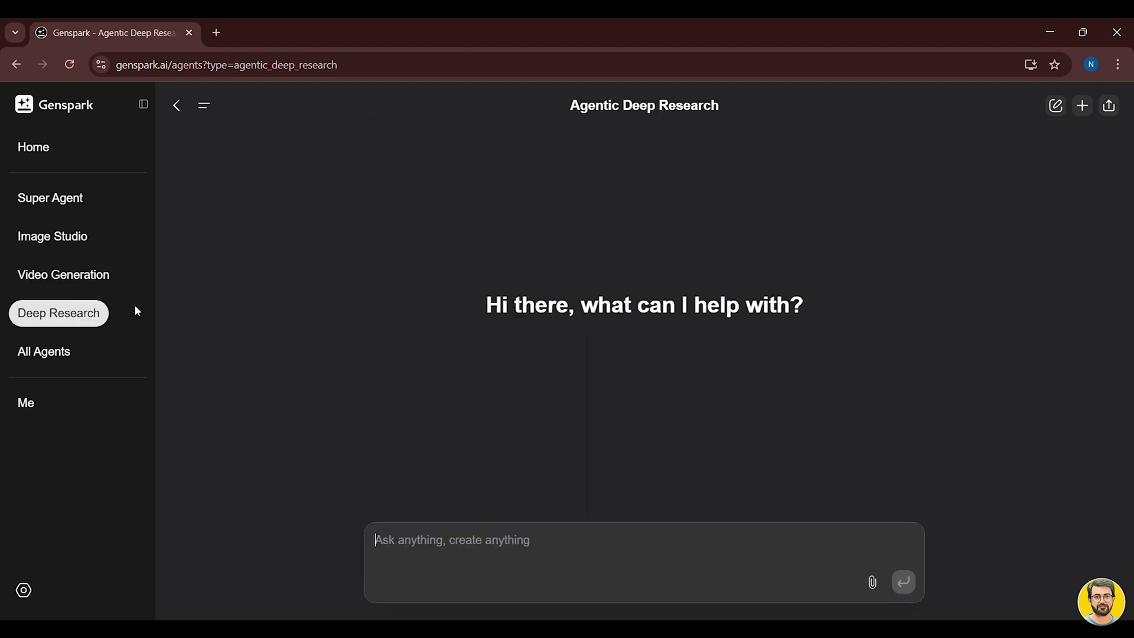
pyautogui.click(67, 352)
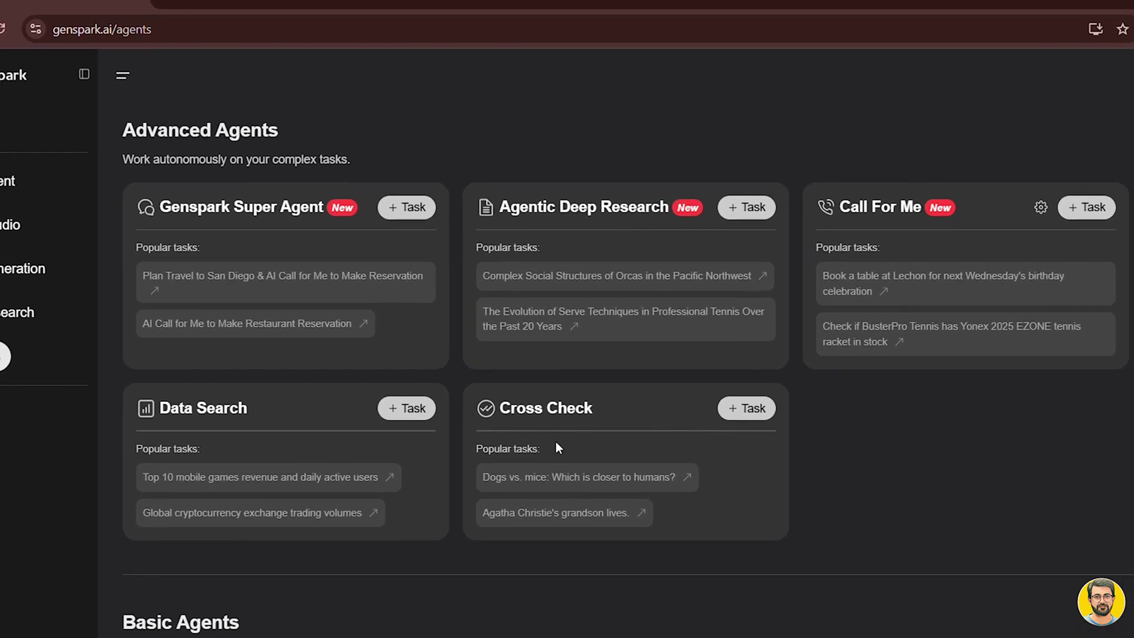
pyautogui.scroll(-4, 400, 502)
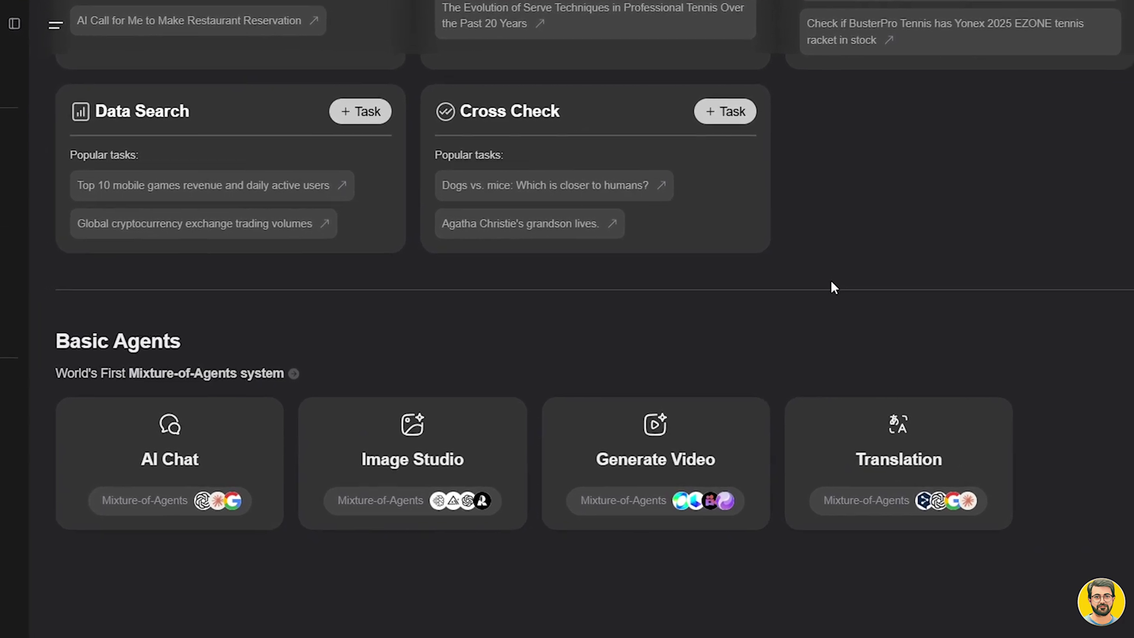
pyautogui.scroll(4, 810, 277)
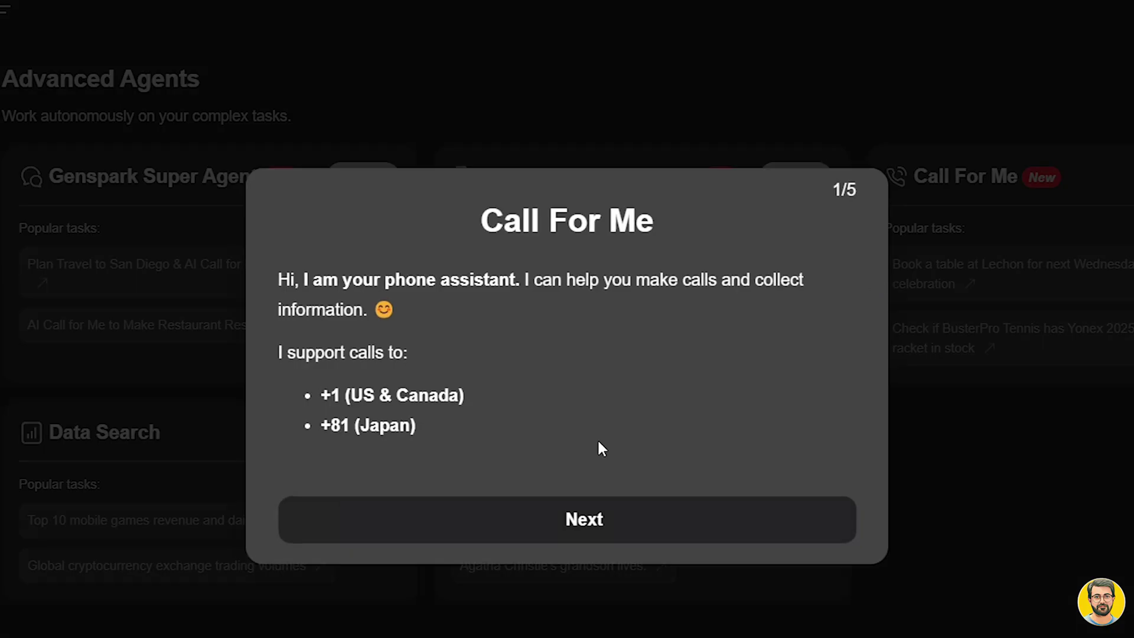
# Continue past the Call For Me intro, scroll to the BusterPro Tennis call summary and play the recording
pyautogui.click(652, 513)
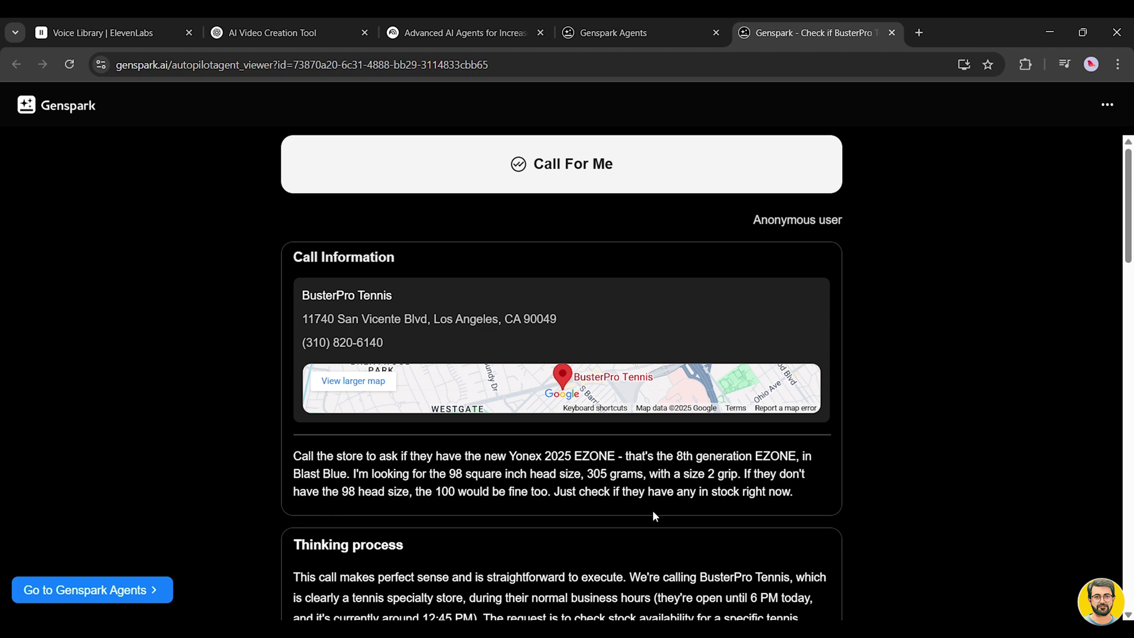
pyautogui.scroll(-8, 479, 535)
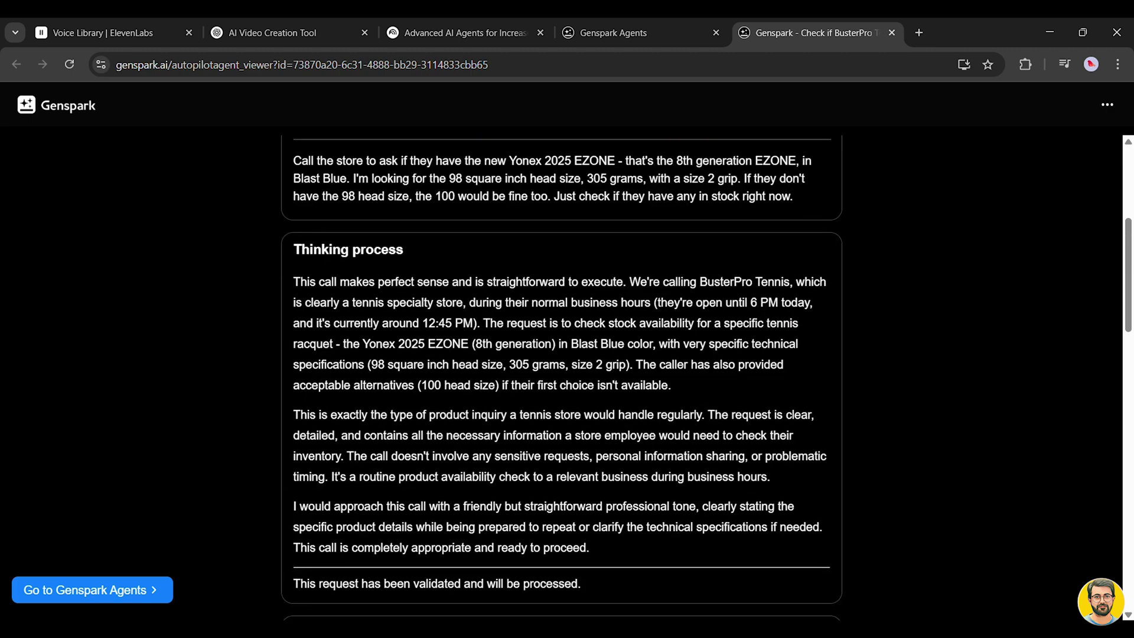
pyautogui.scroll(-17, 477, 528)
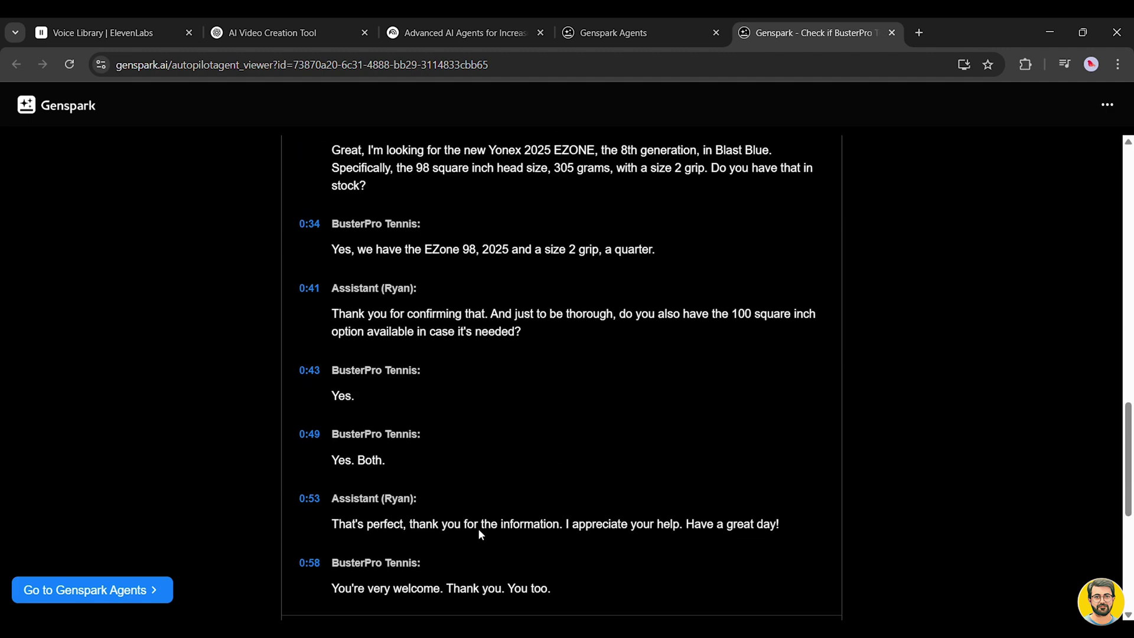
pyautogui.click(318, 433)
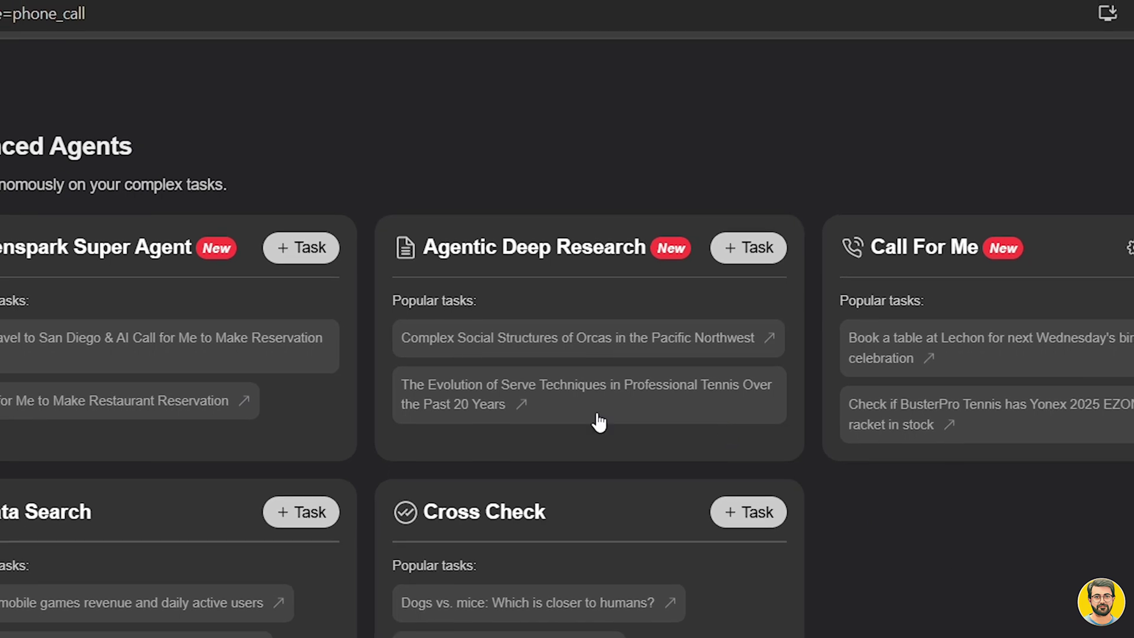
# Open the 'Evolution of Serve Techniques' research example and skip its replay to the finished article
pyautogui.click(706, 400)
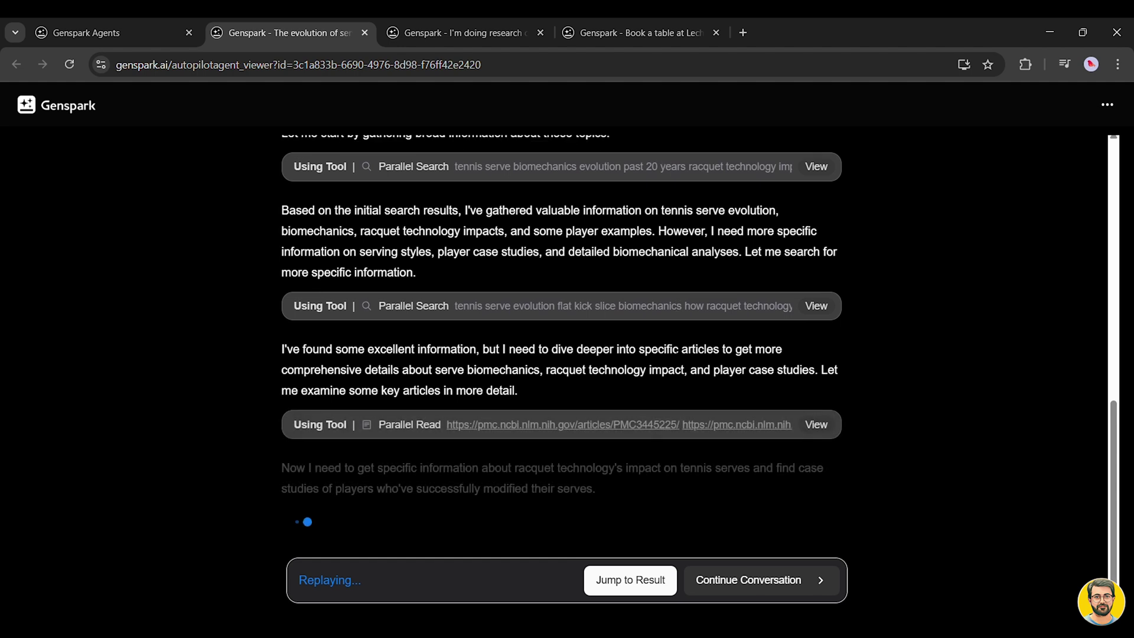
pyautogui.click(630, 579)
# Open the full tennis serve article and scroll from the 8-Stage Model to Material Evolution and Its Effects
pyautogui.click(541, 540)
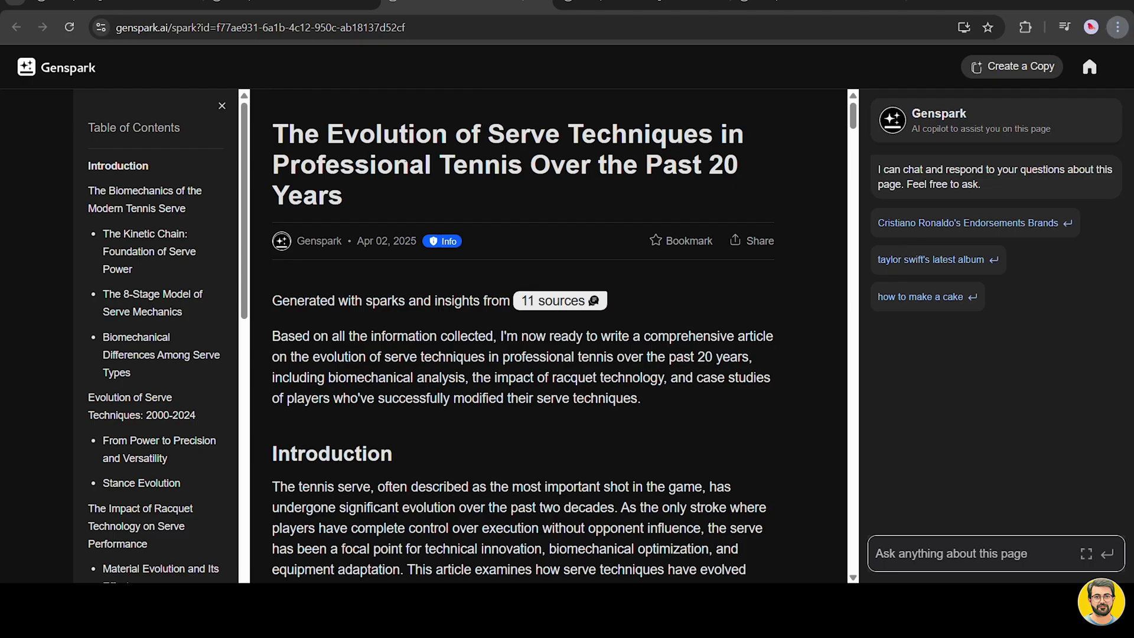
pyautogui.scroll(-1, 400, 316)
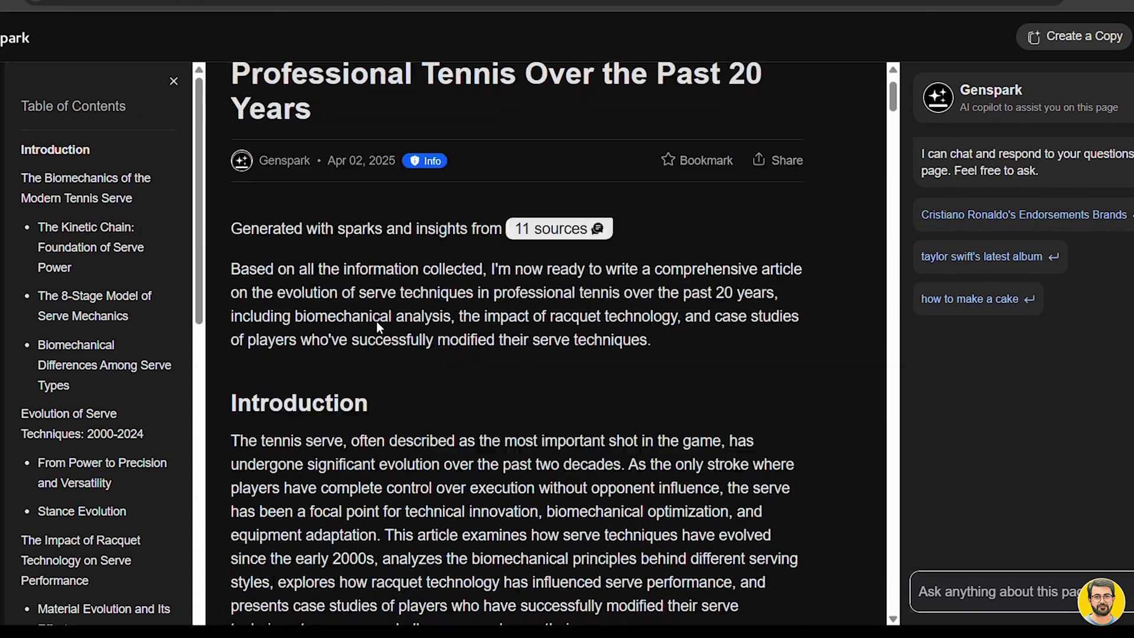
pyautogui.scroll(-3, 377, 325)
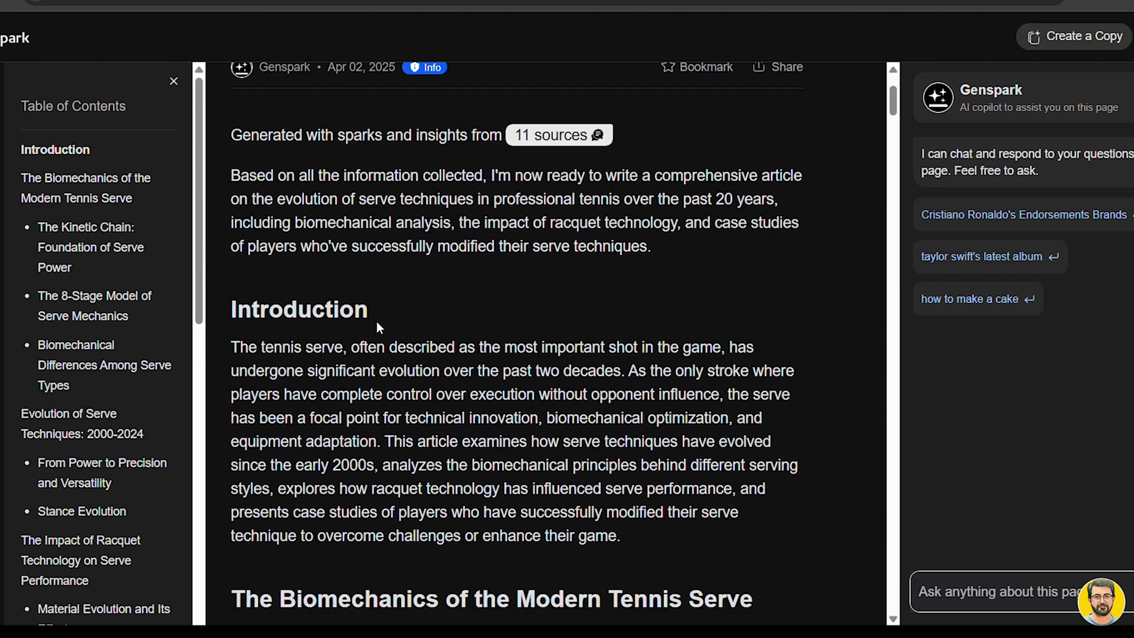
pyautogui.scroll(-1, 377, 326)
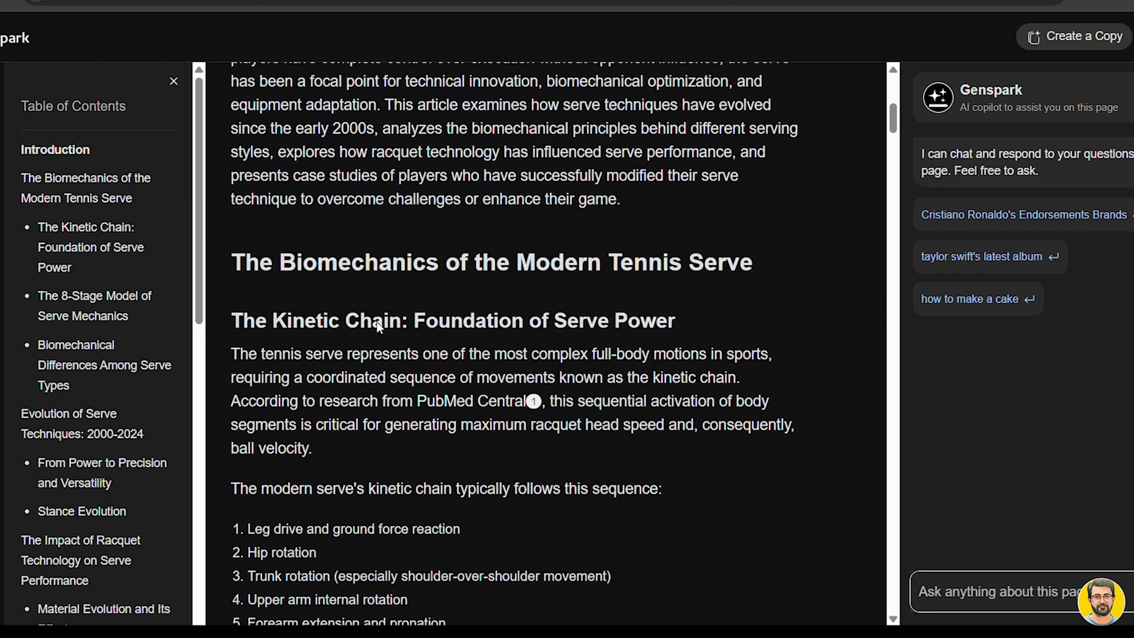
pyautogui.scroll(-2, 378, 326)
pyautogui.scroll(-3, 378, 327)
pyautogui.scroll(-6, 378, 326)
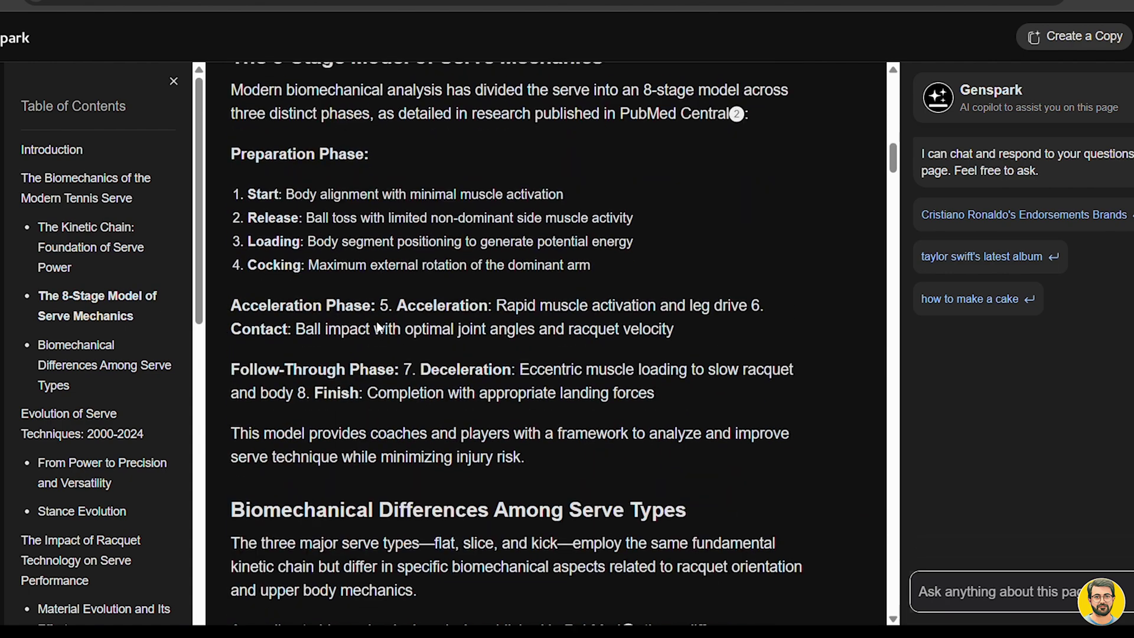
pyautogui.scroll(-5, 379, 326)
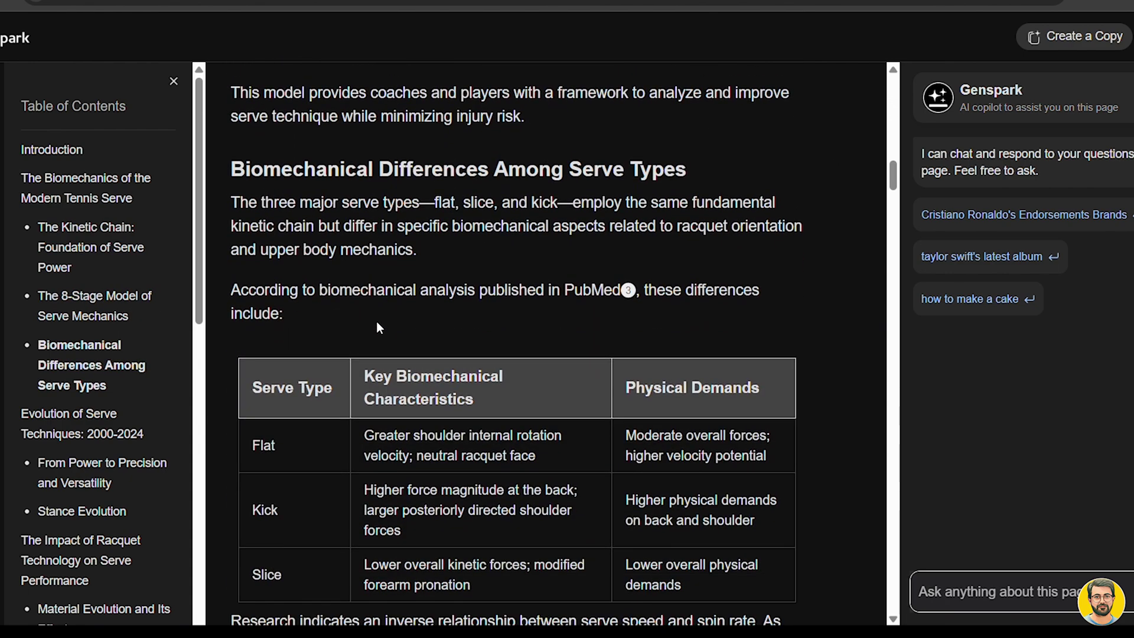
pyautogui.scroll(-8, 377, 323)
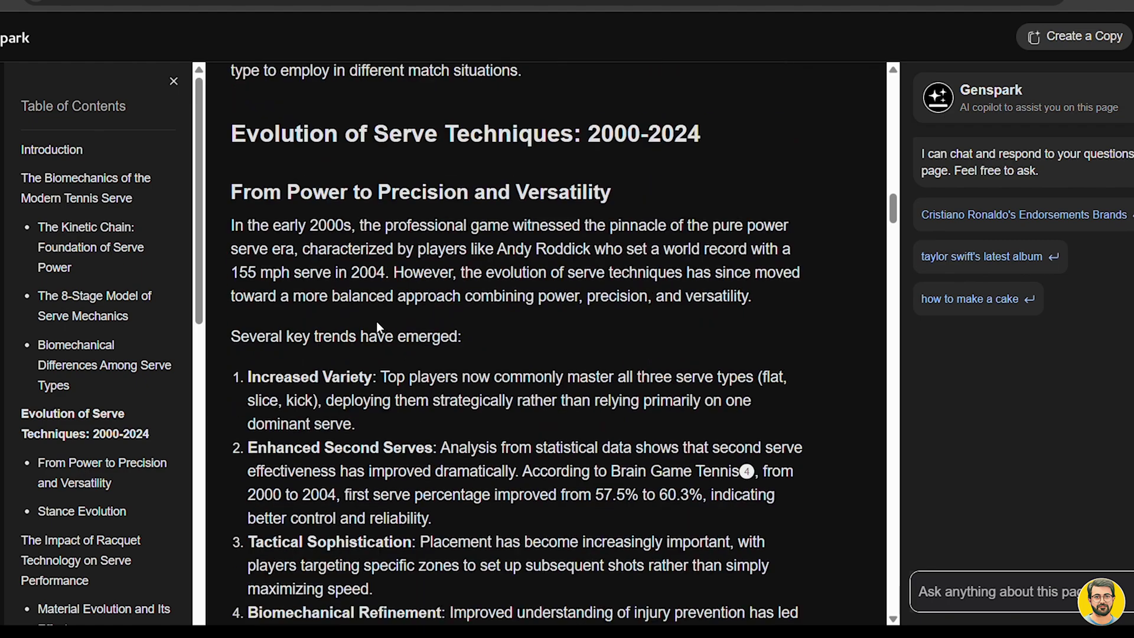
pyautogui.scroll(-6, 376, 324)
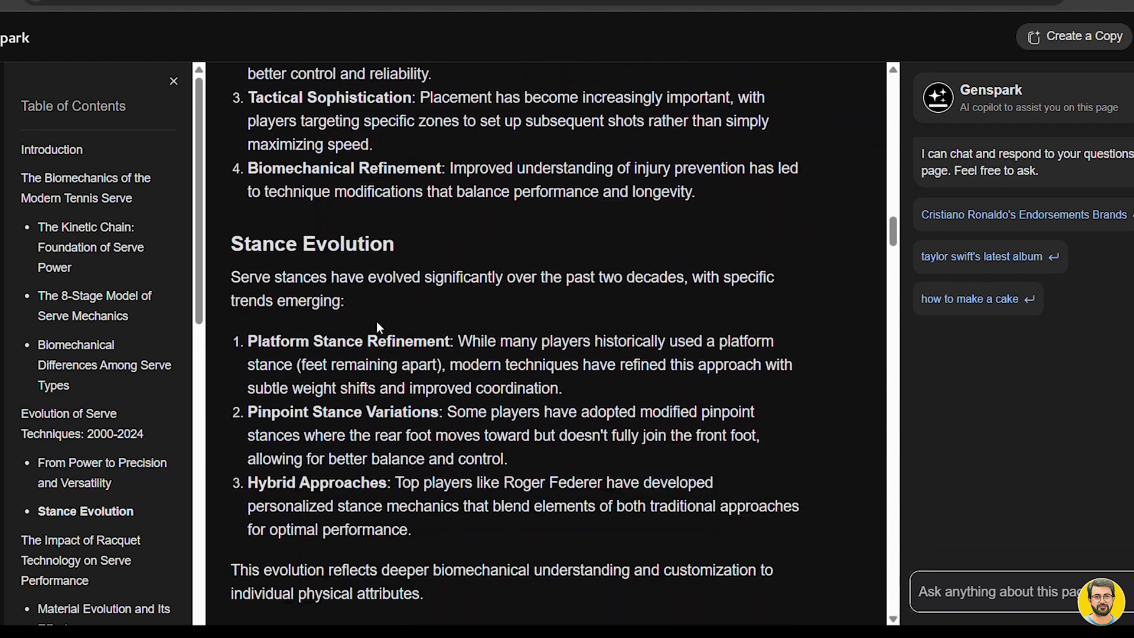
pyautogui.scroll(-8, 376, 323)
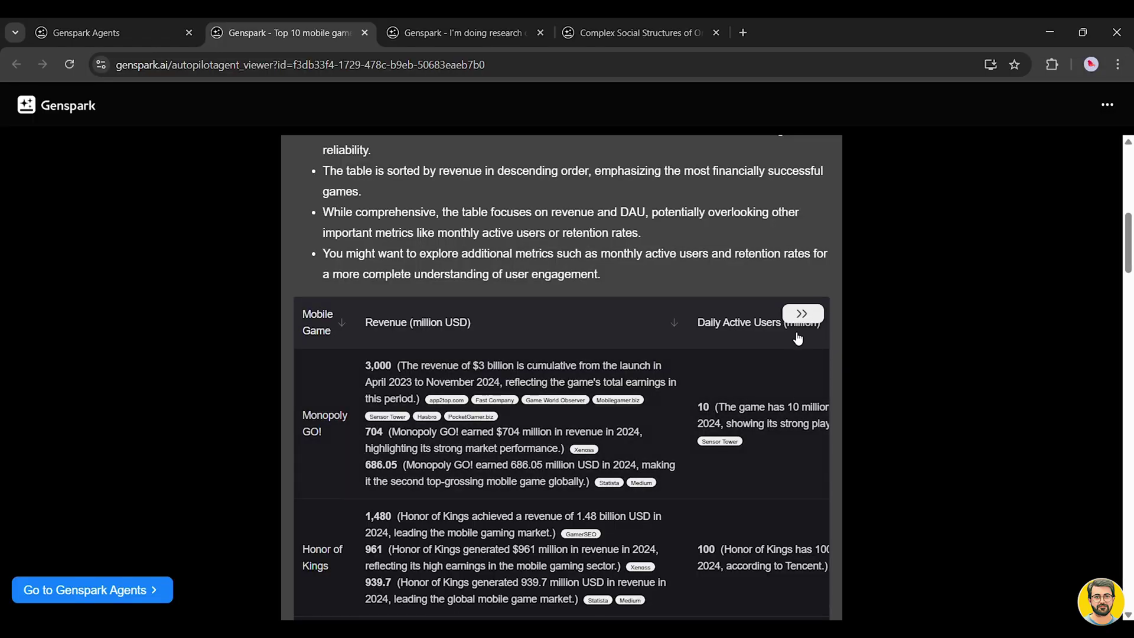
# Expand the Daily Active Users column of the top 10 mobile games table and scroll through its rows
pyautogui.click(804, 314)
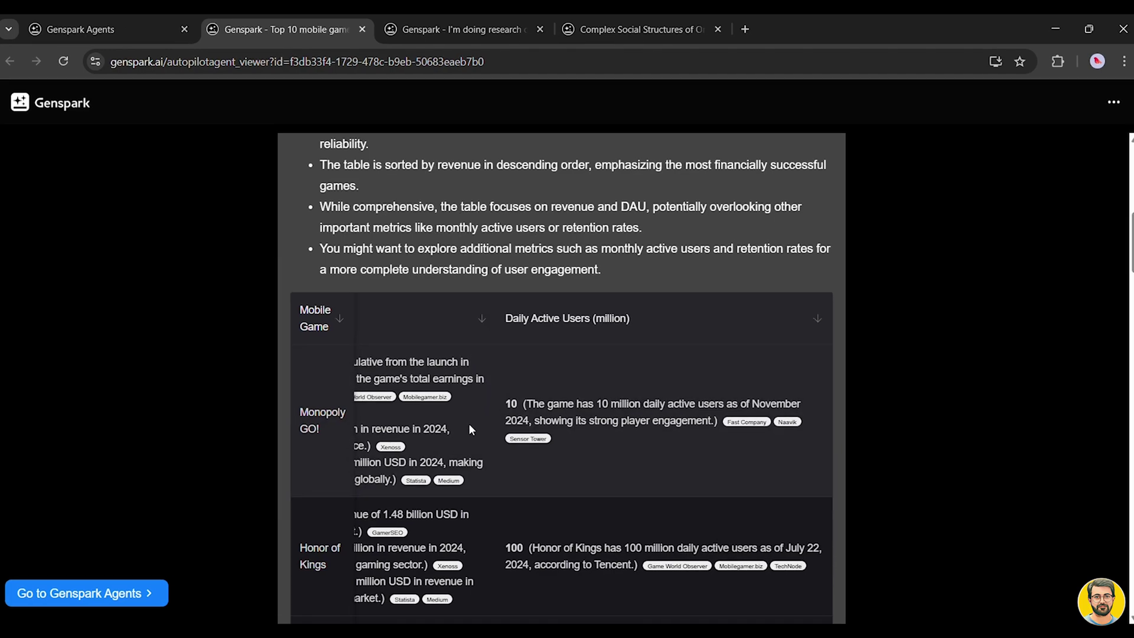
pyautogui.scroll(-2, 470, 424)
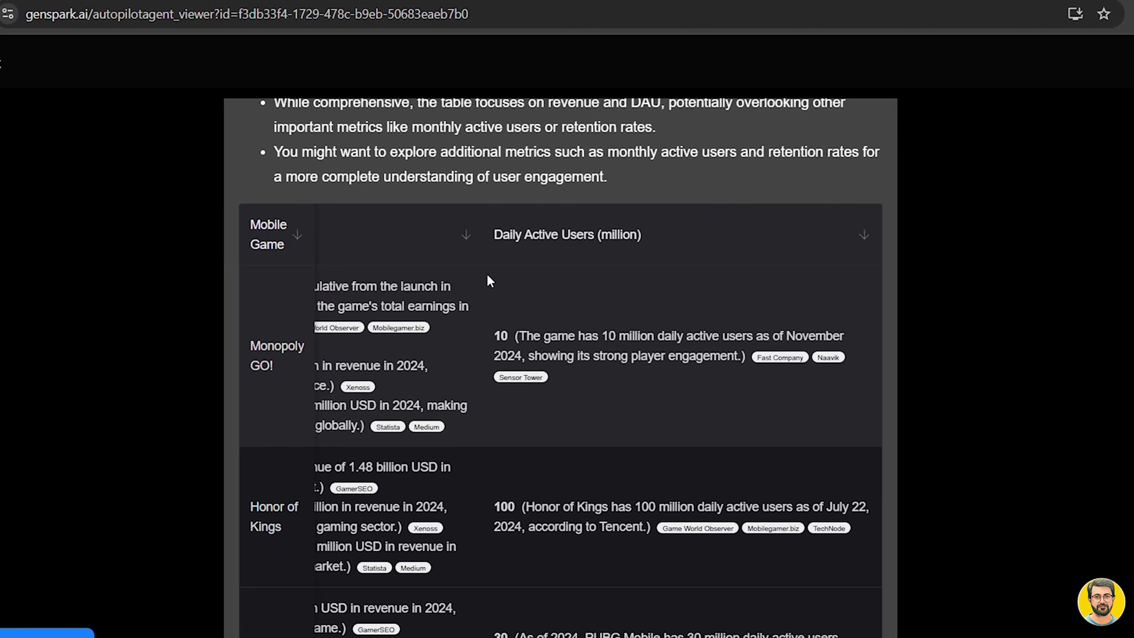
pyautogui.scroll(1, 490, 275)
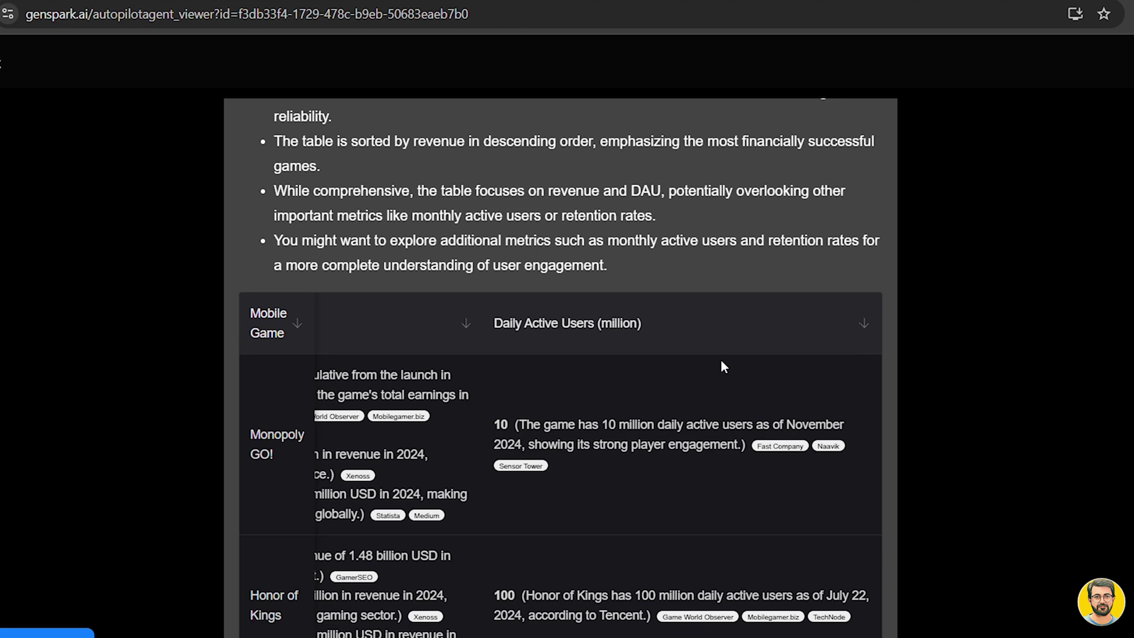
pyautogui.scroll(-1, 696, 366)
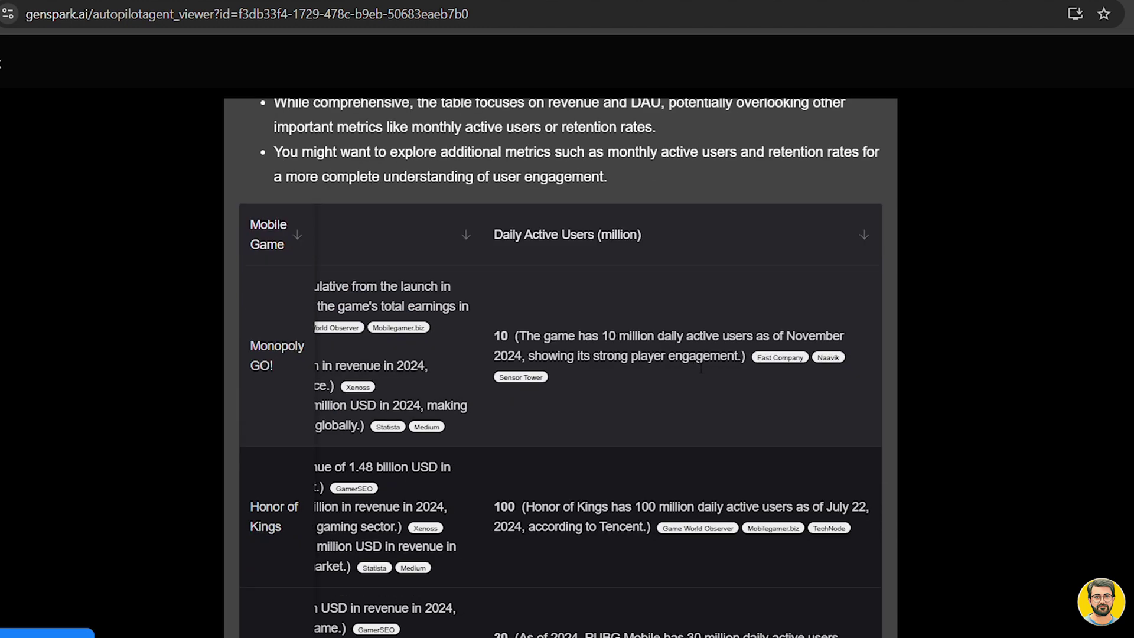
pyautogui.scroll(-2, 701, 367)
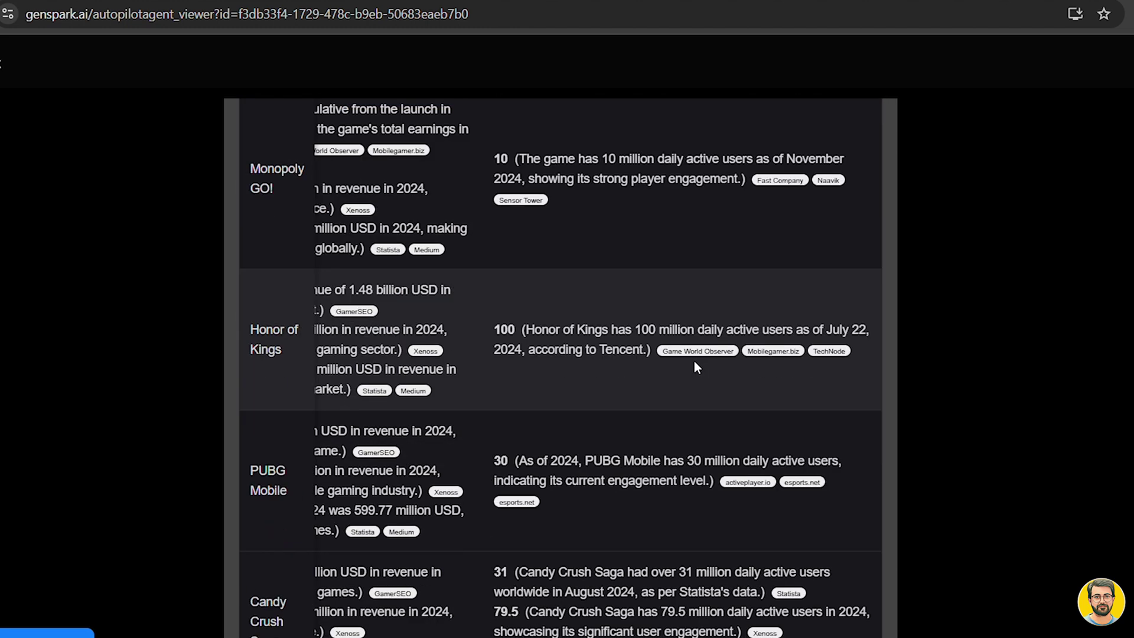
pyautogui.scroll(-1, 694, 363)
pyautogui.scroll(-1, 694, 364)
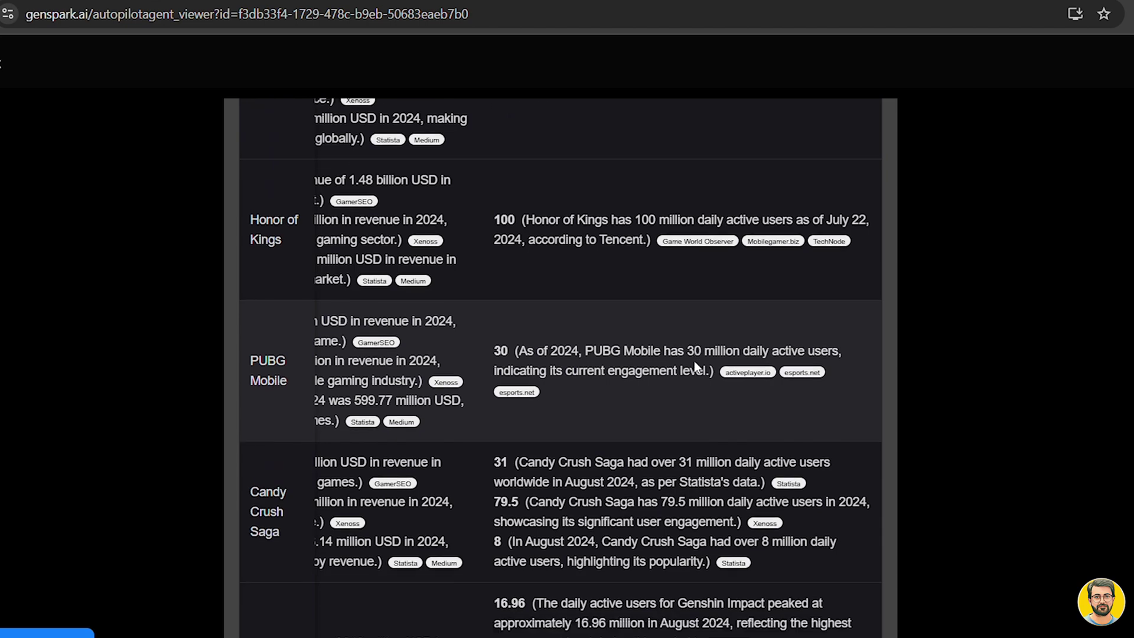
pyautogui.scroll(-3, 695, 363)
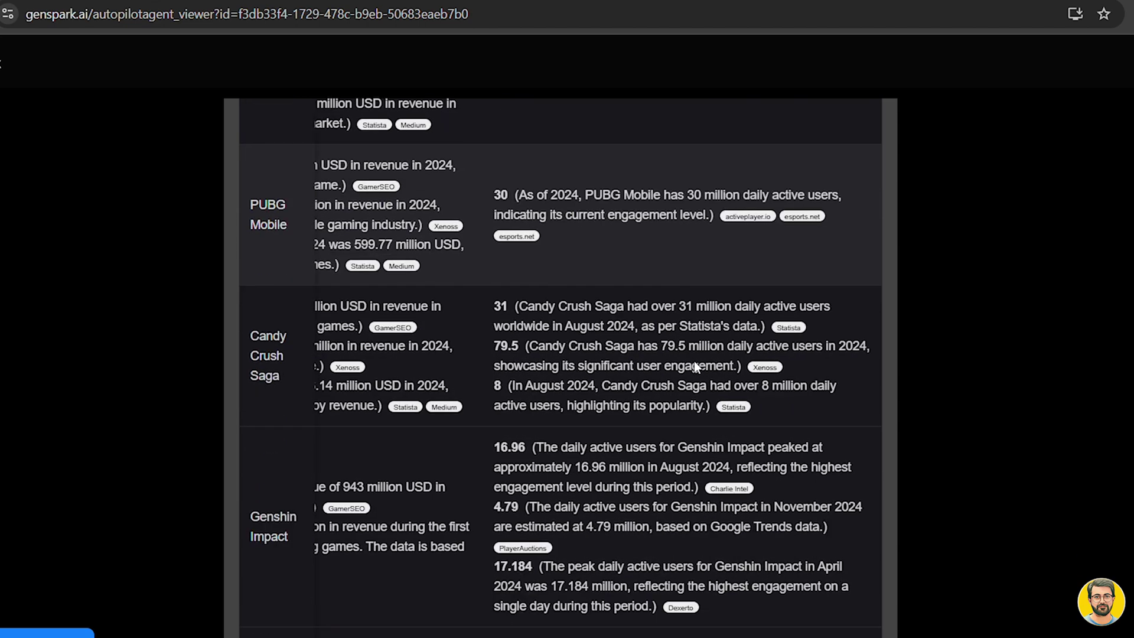
pyautogui.scroll(-6, 694, 364)
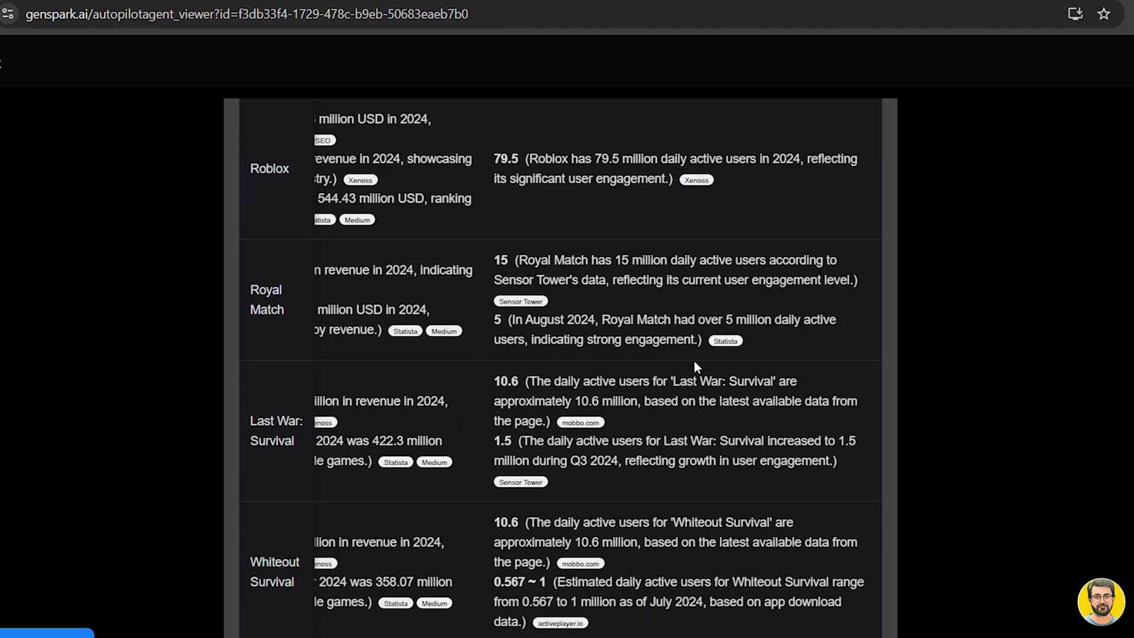
pyautogui.scroll(-2, 693, 360)
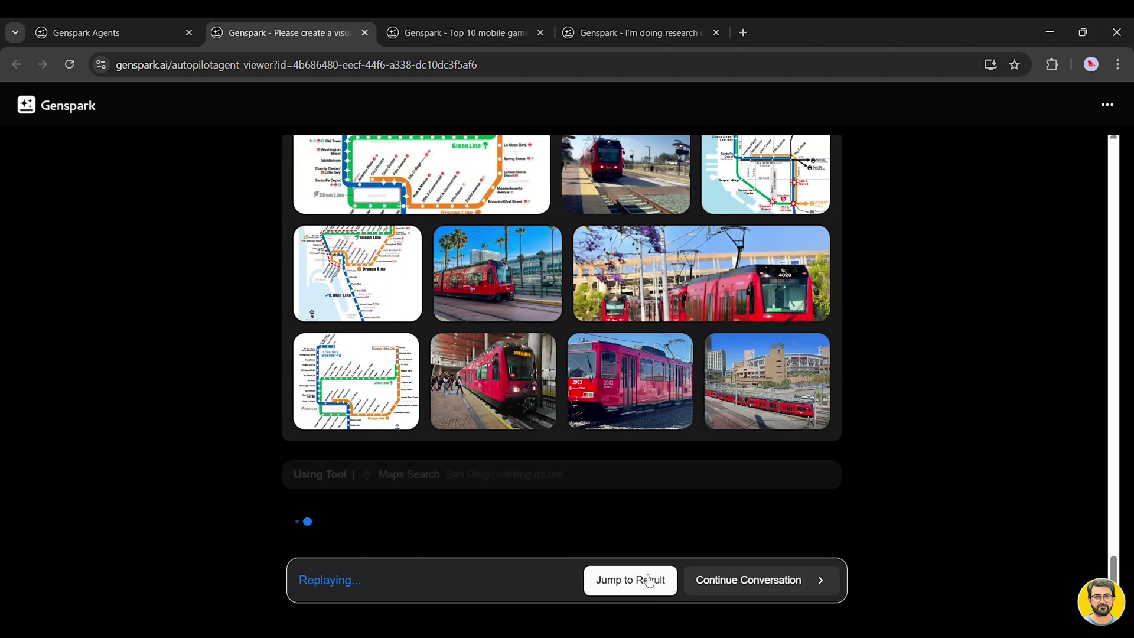
# Skip the San Diego travel replay to the finished itinerary options
pyautogui.click(649, 581)
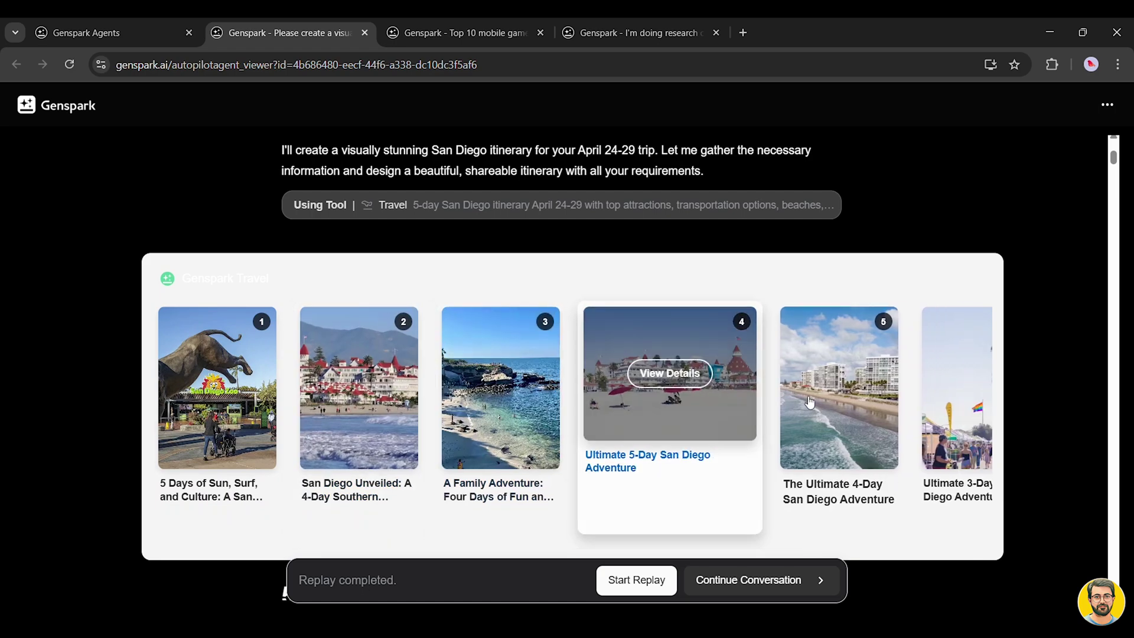
# Scroll through the 5-Day San Diego Itinerary and its attraction image grids
pyautogui.scroll(-5, 649, 410)
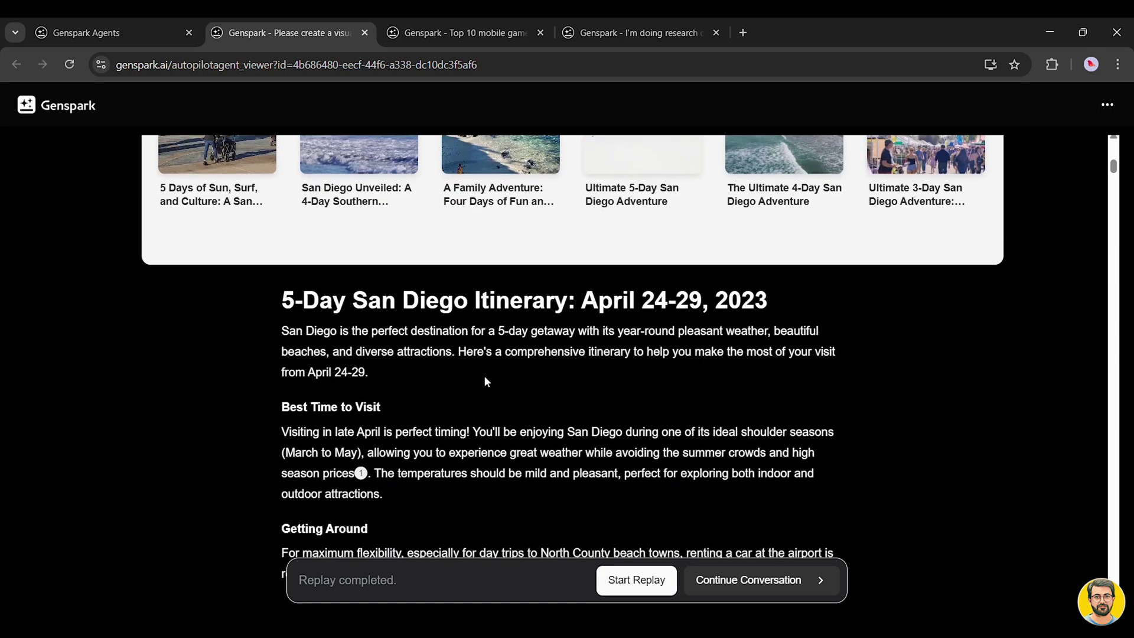
pyautogui.scroll(-5, 573, 390)
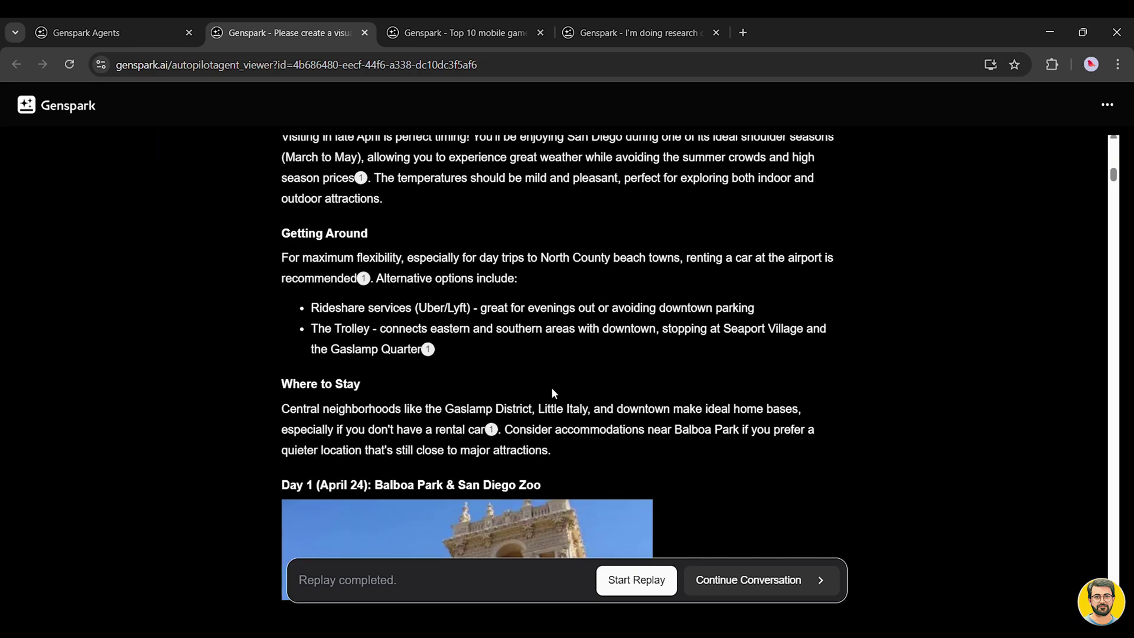
pyautogui.scroll(-6, 552, 391)
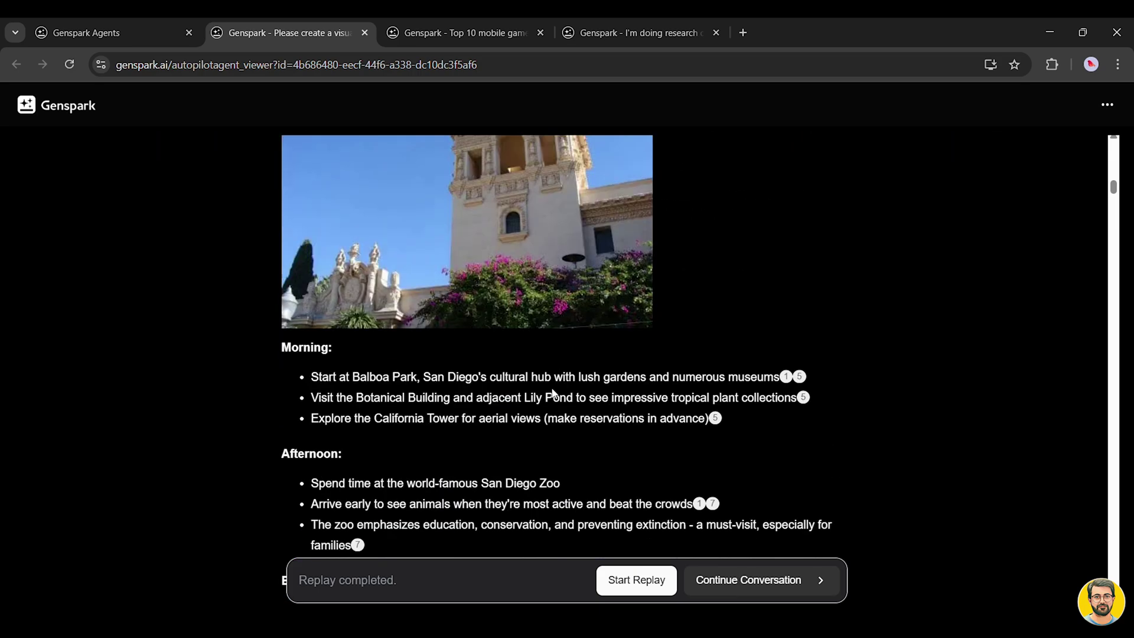
pyautogui.scroll(-12, 557, 354)
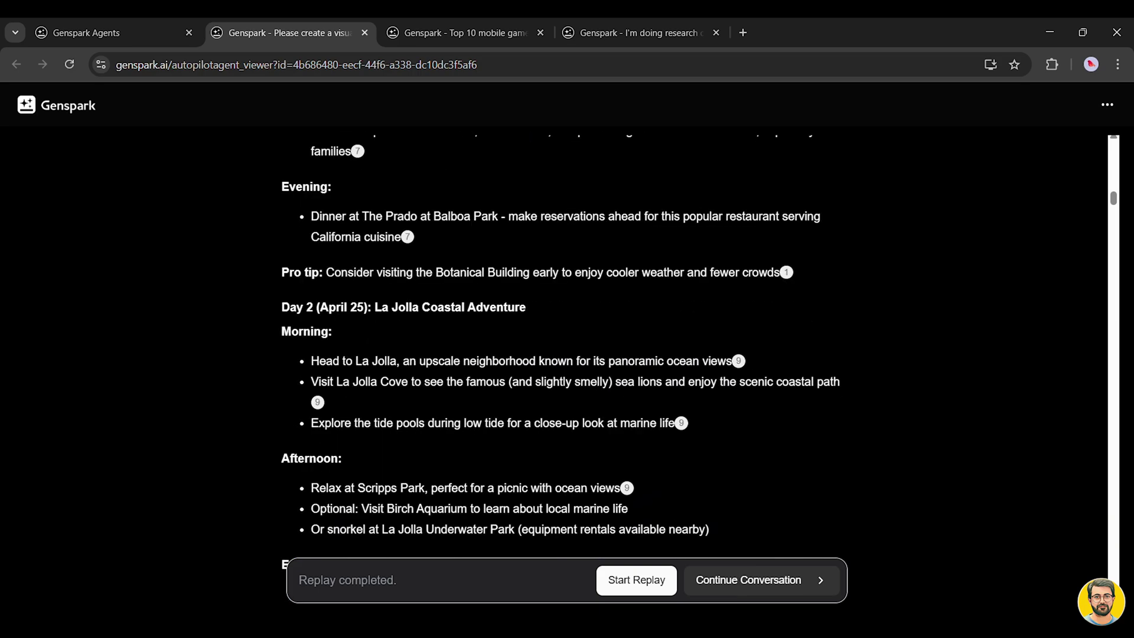
pyautogui.scroll(-8, 557, 354)
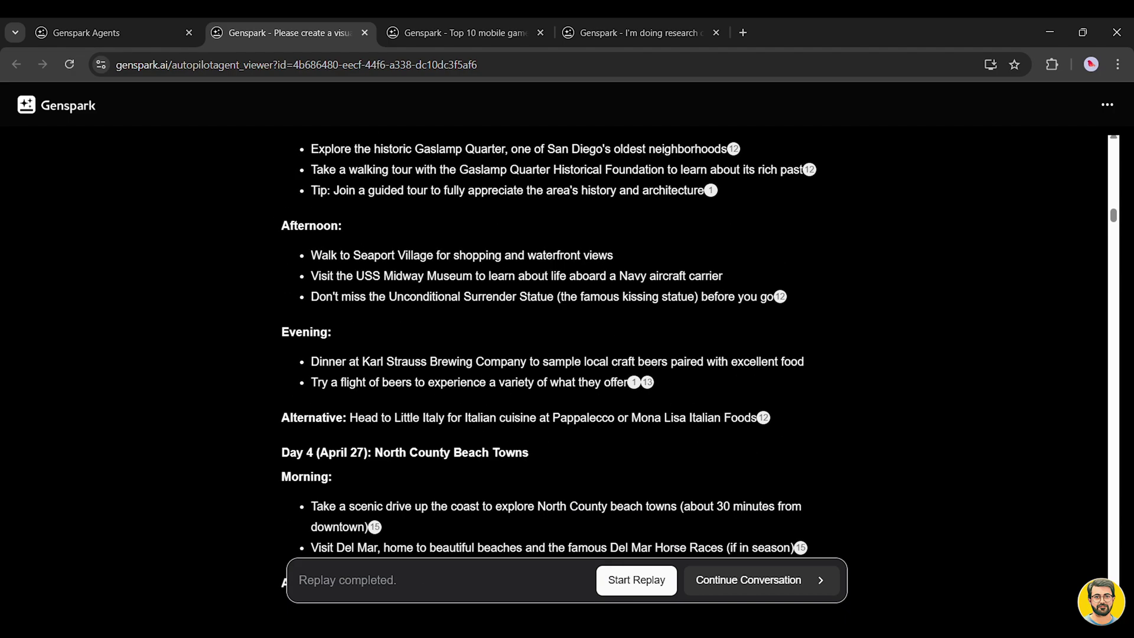
pyautogui.scroll(-20, 557, 355)
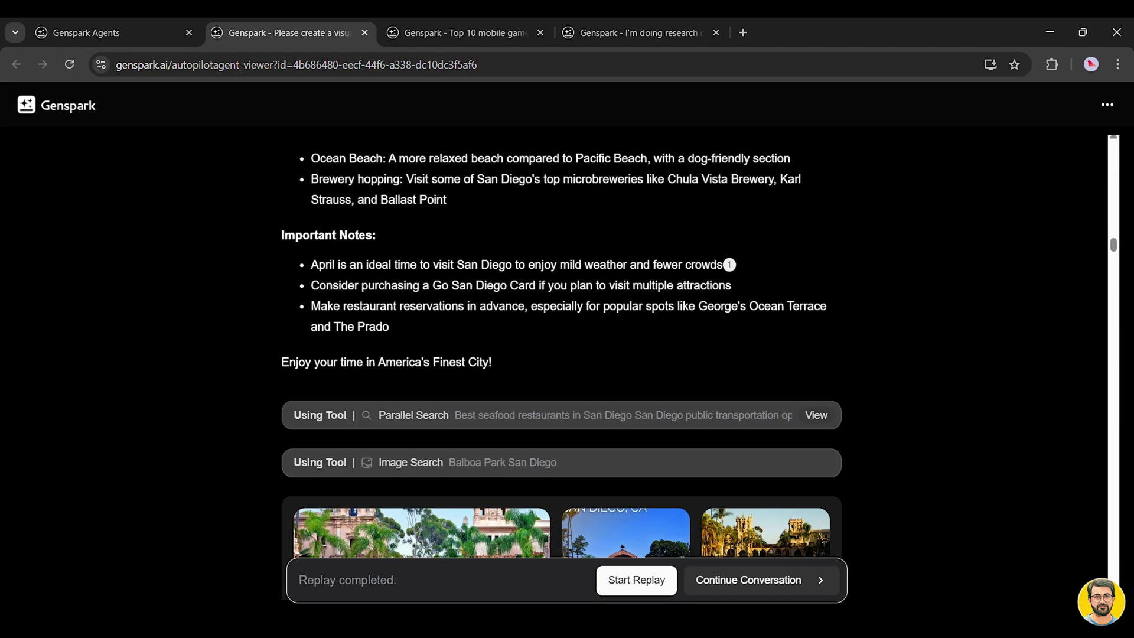
pyautogui.scroll(-16, 557, 355)
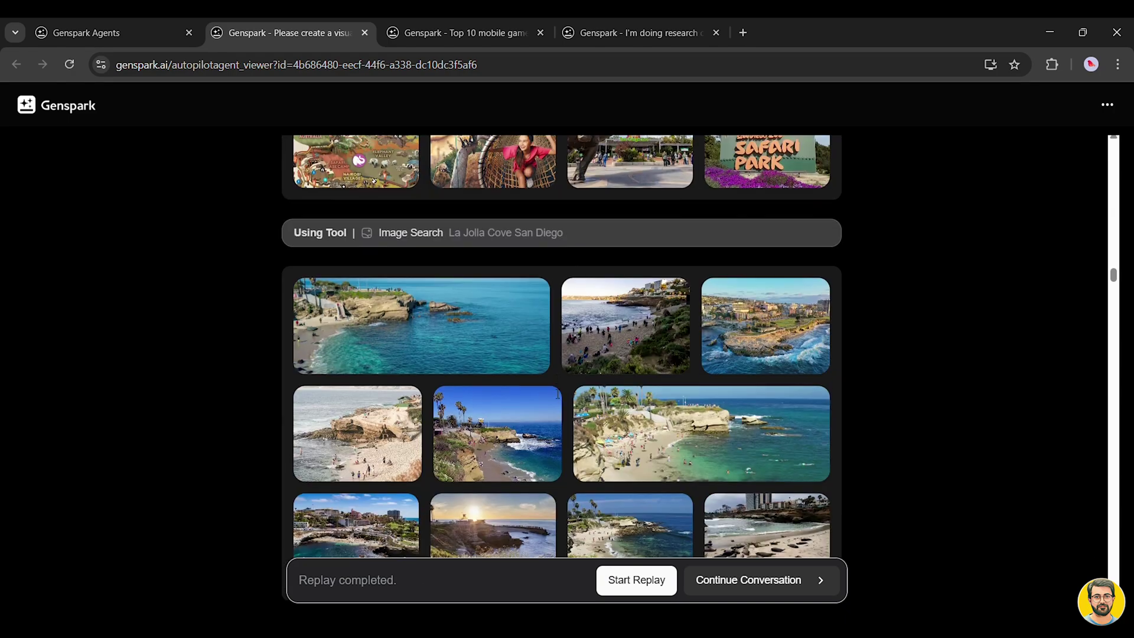
pyautogui.scroll(-4, 557, 354)
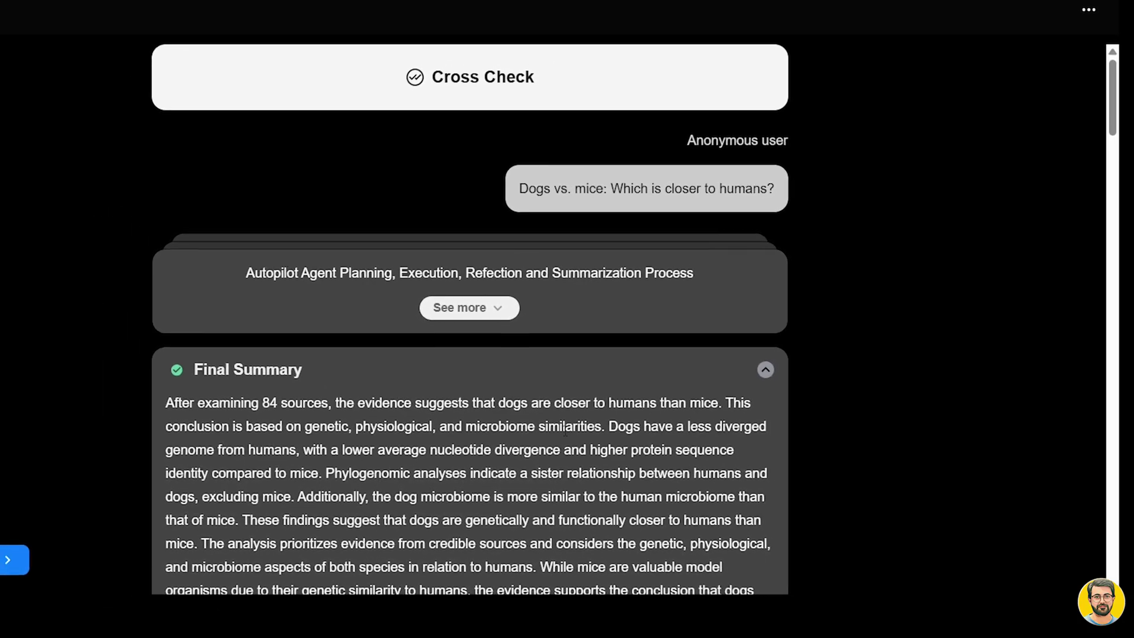
# Scroll through the dogs-vs-mice Final Summary, Detailed Analysis and Interesting Facts sections
pyautogui.scroll(-1, 560, 447)
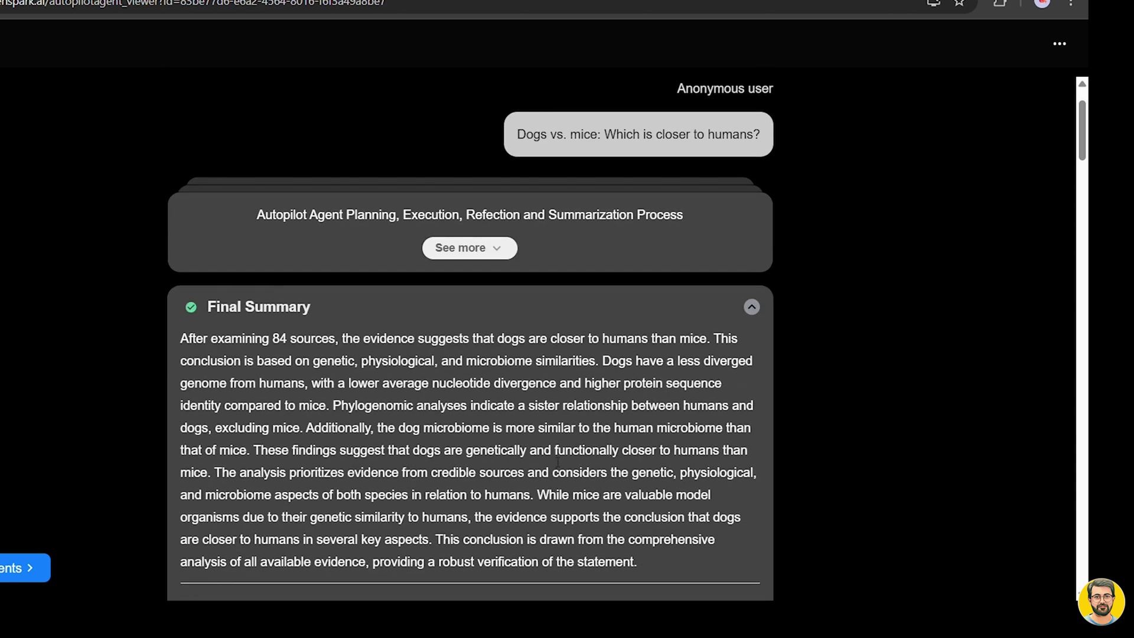
pyautogui.scroll(-3, 558, 462)
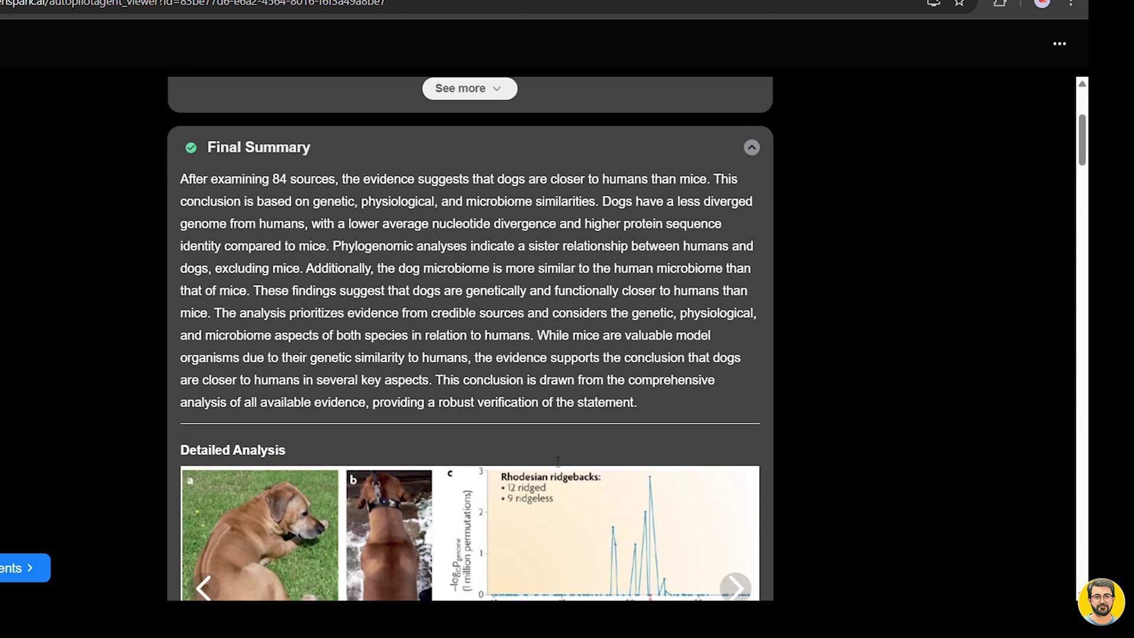
pyautogui.scroll(-1, 554, 461)
pyautogui.scroll(1, 554, 461)
pyautogui.scroll(-5, 518, 349)
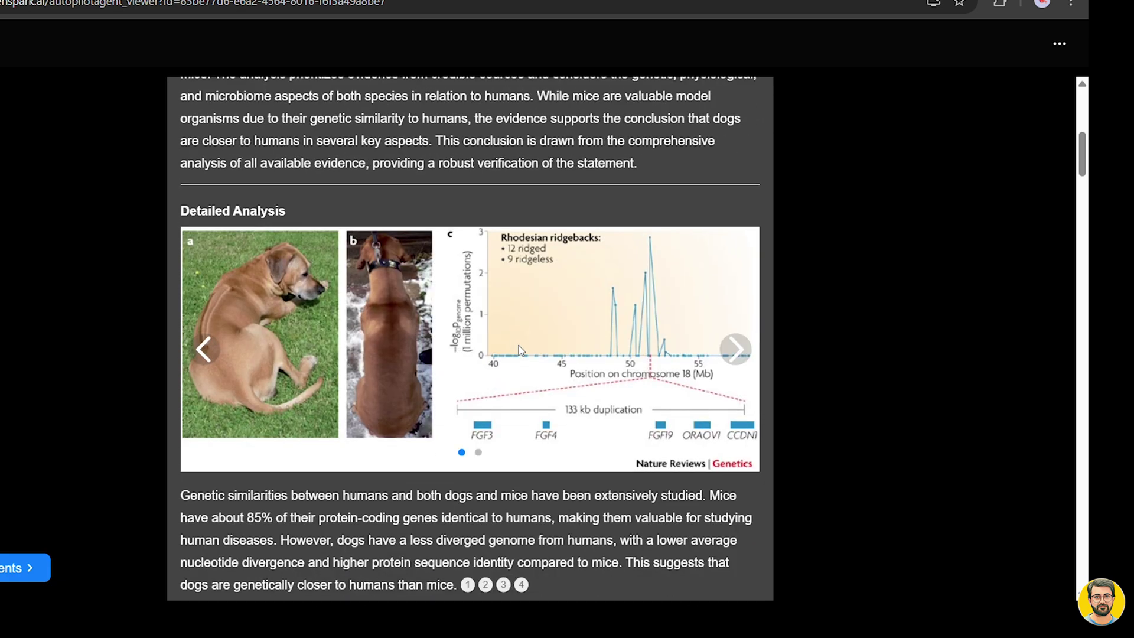
pyautogui.scroll(-10, 520, 350)
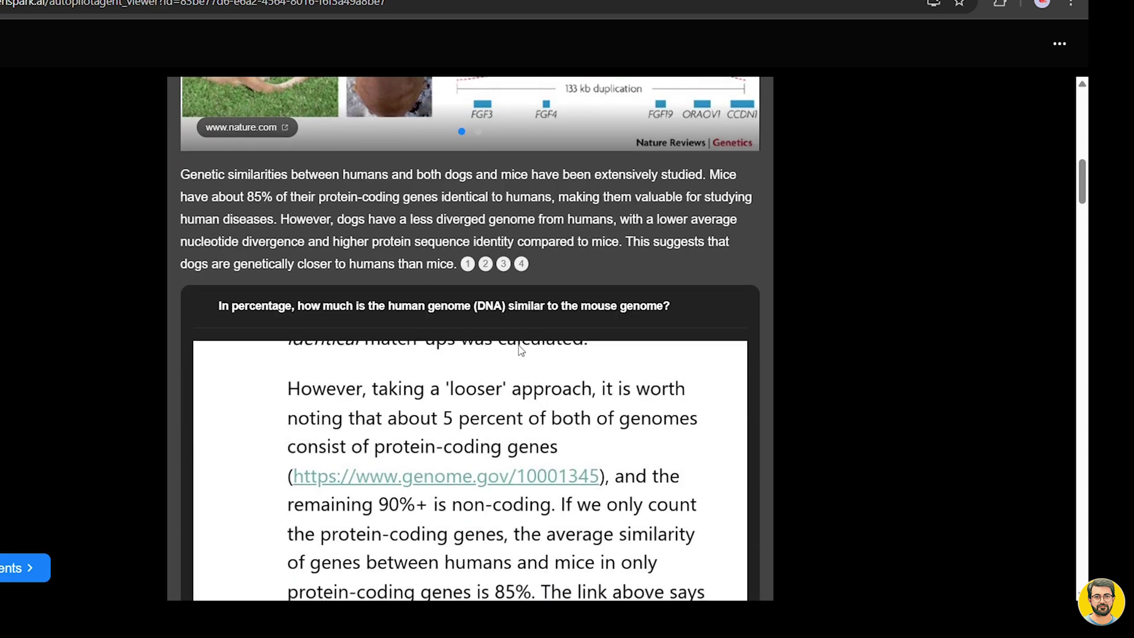
pyautogui.scroll(-1, 519, 349)
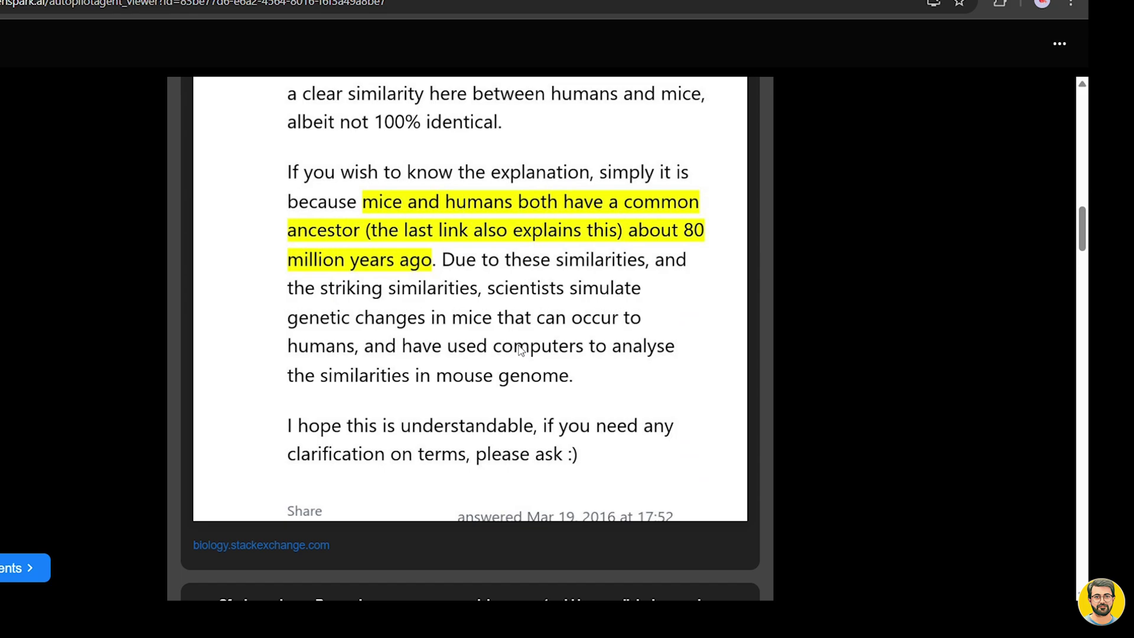
pyautogui.scroll(-15, 519, 349)
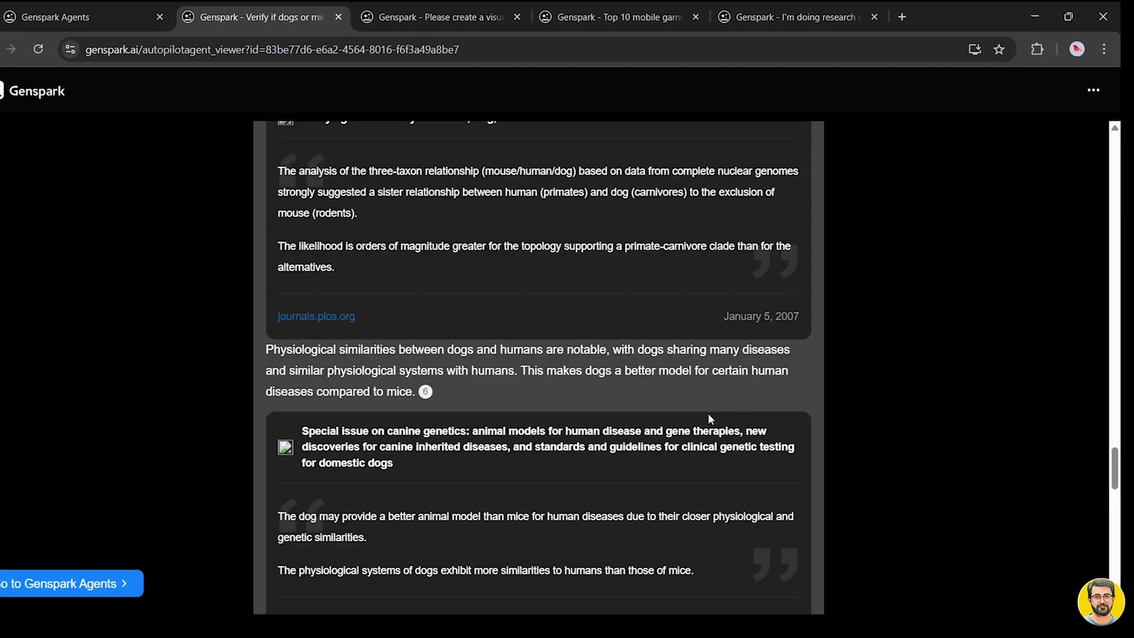
pyautogui.scroll(-12, 709, 416)
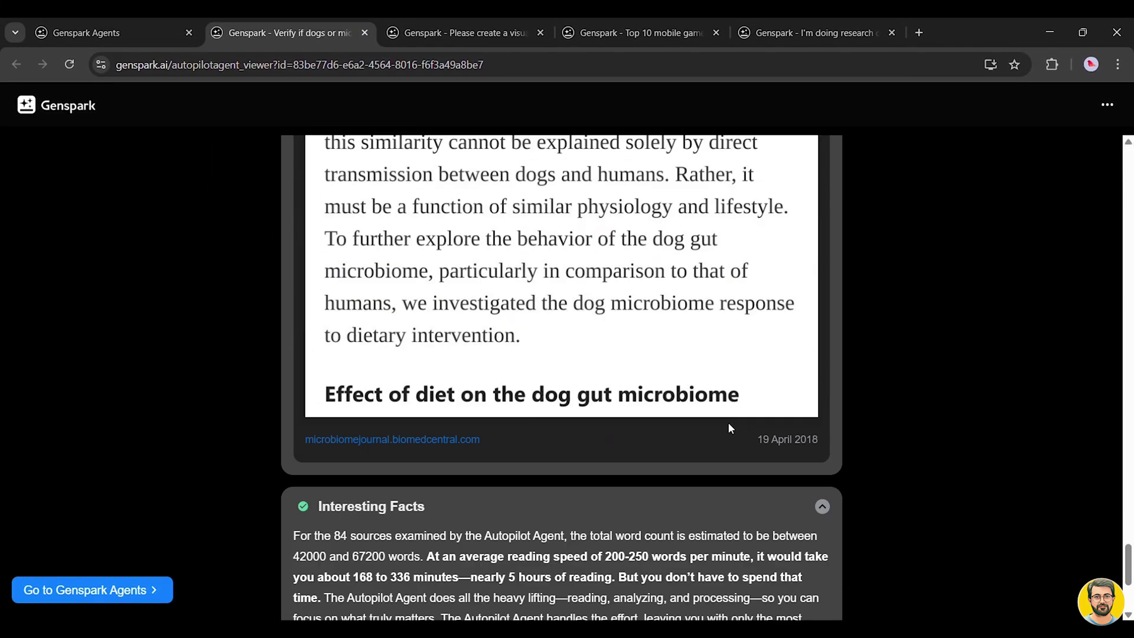
pyautogui.scroll(-4, 729, 426)
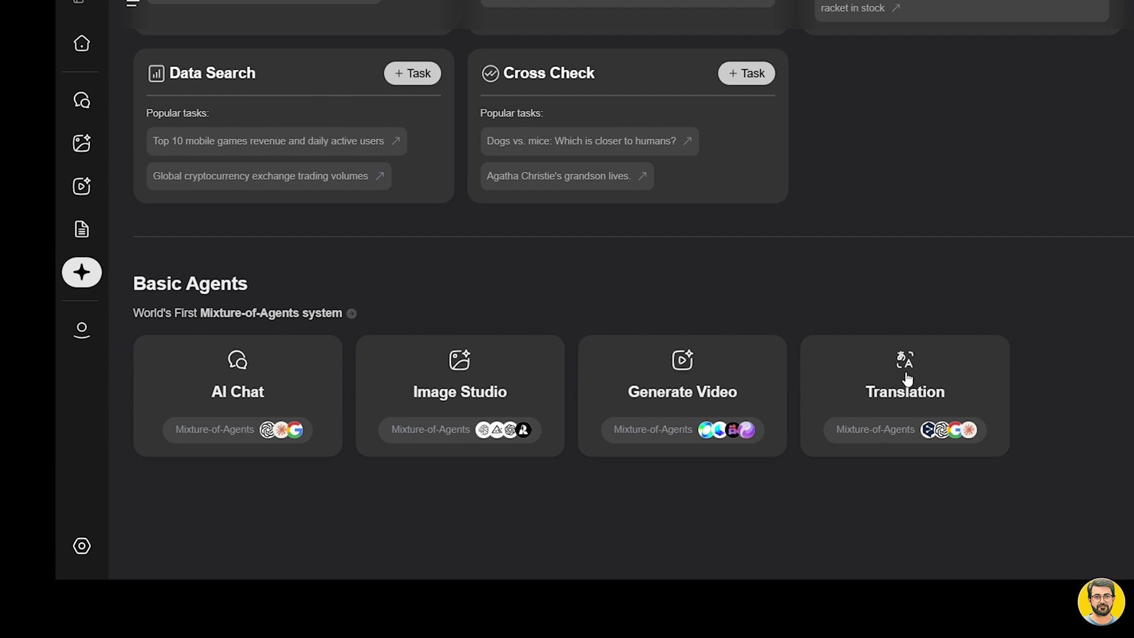
pyautogui.click(245, 386)
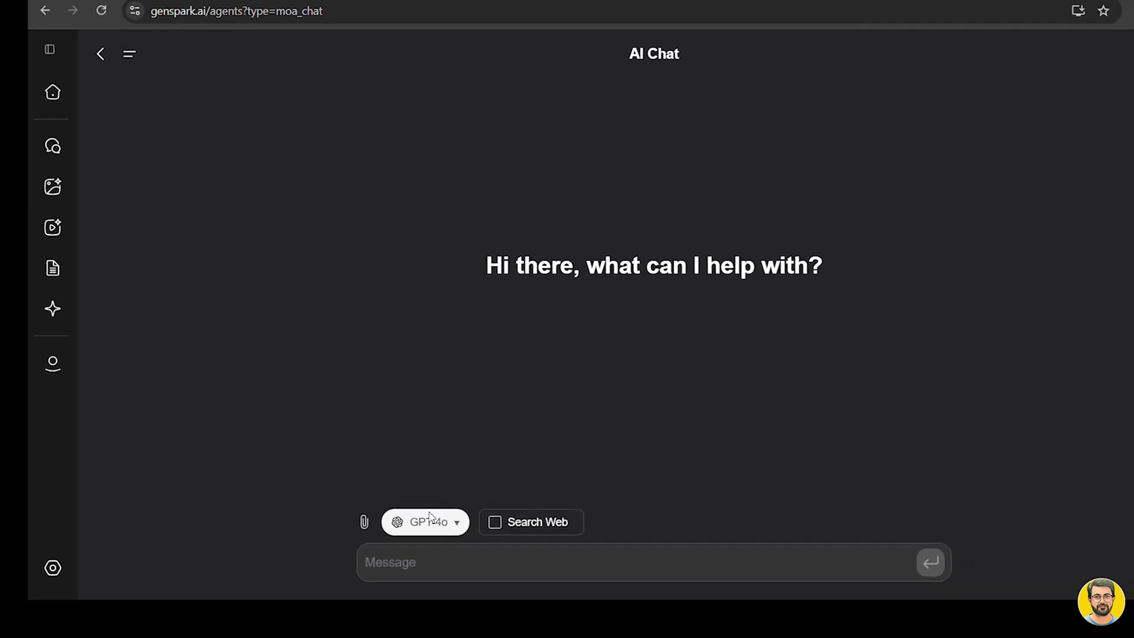
pyautogui.click(488, 499)
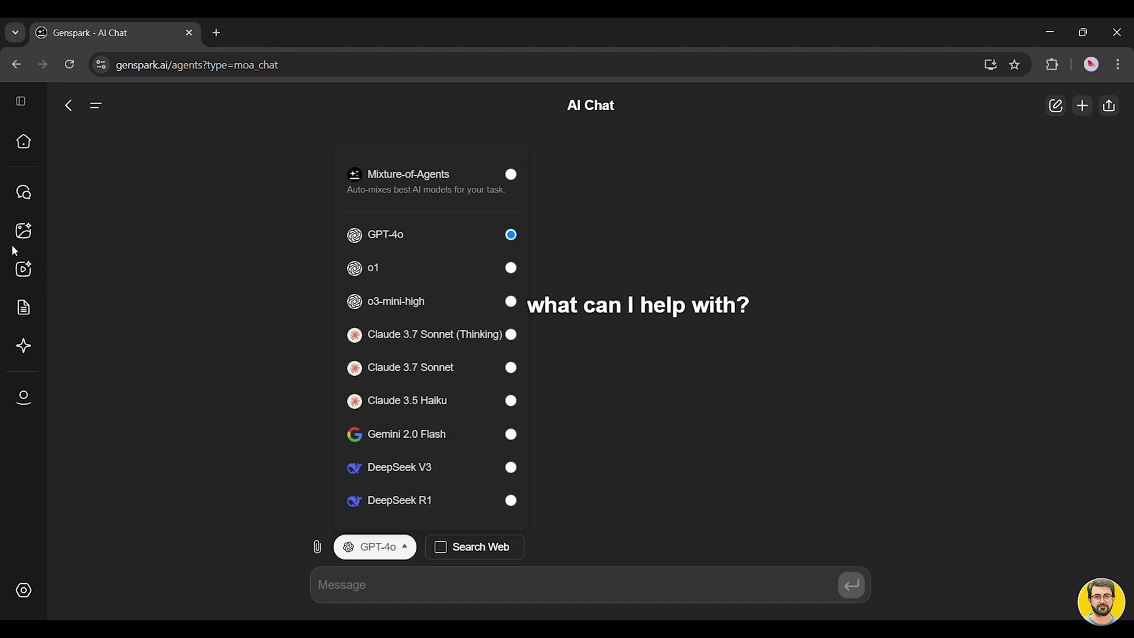
pyautogui.click(23, 65)
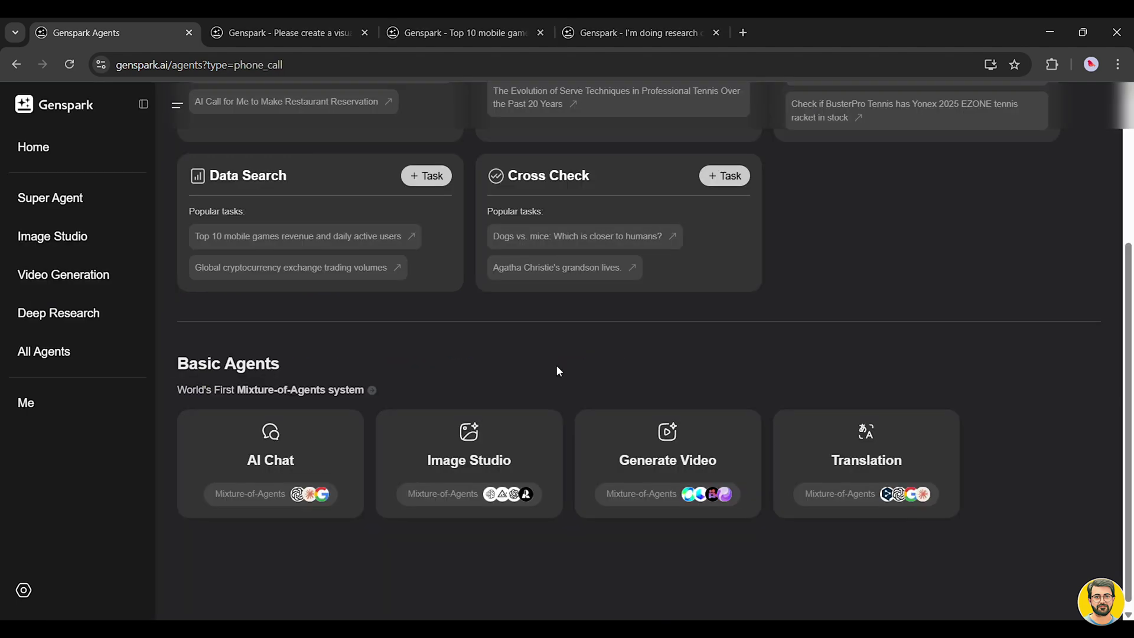
# In Generate Video, submit the village street image with its warm, lively animation description
pyautogui.click(671, 468)
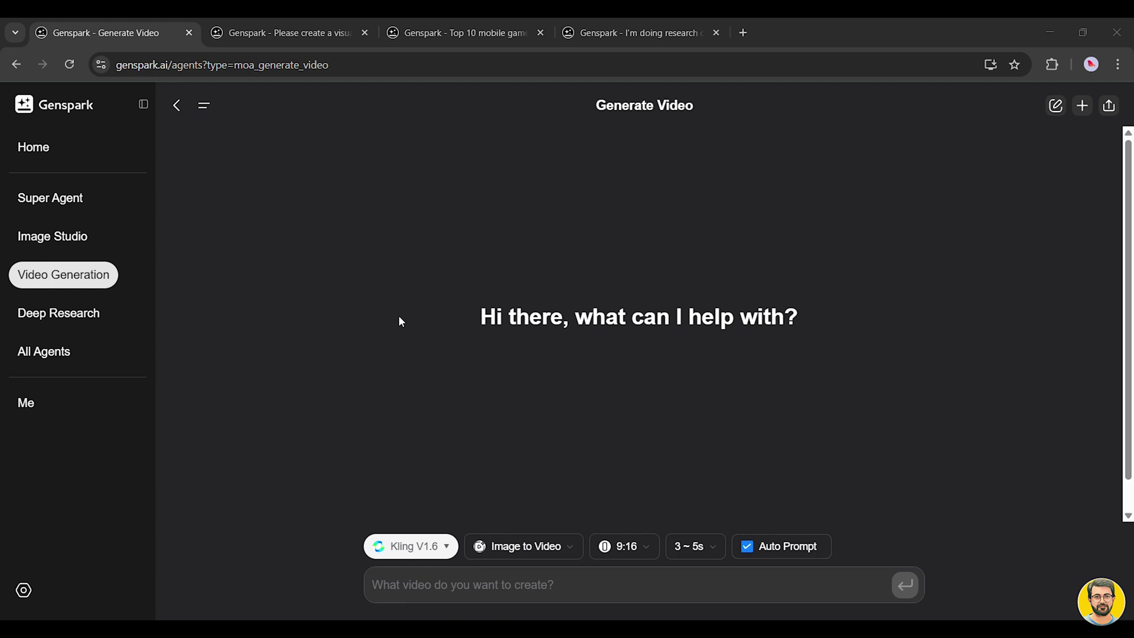
pyautogui.hotkey('ctrl', 'v')
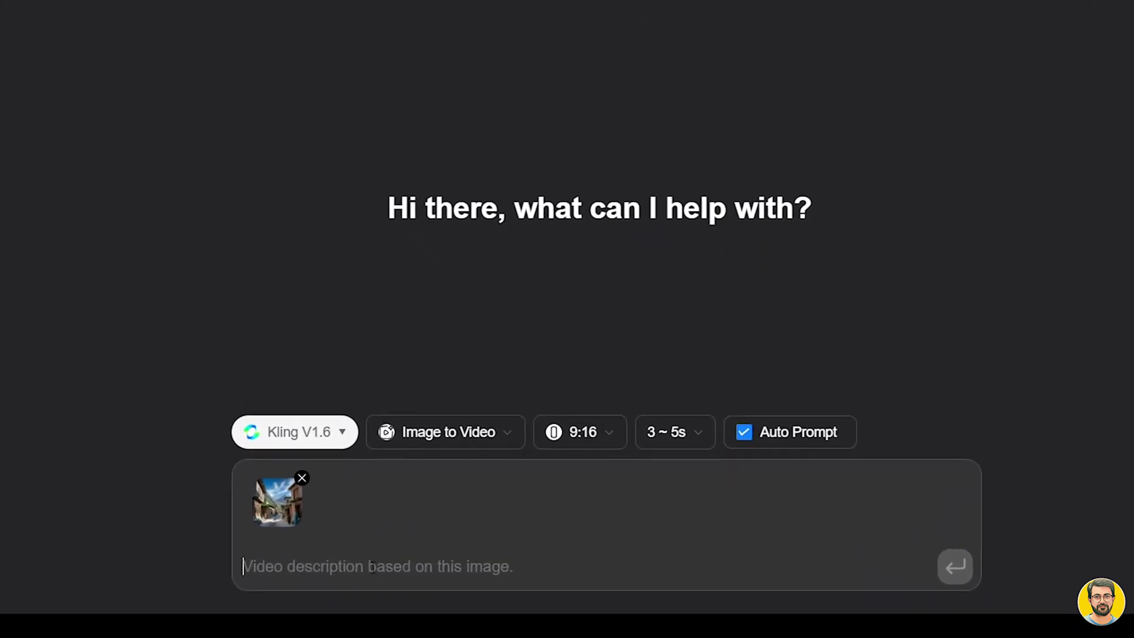
pyautogui.write('Animate this village street. Add subtle camera movement, like a slow pan or zoom. People are walking, talking, and buying items from small stalls. Some are carrying bags, others browsing goods. A kid runs past, a vendor waves to a customer. The trees sway gently, and soft light flickers through clouds. Make it feel warm, natural, and full of life.')
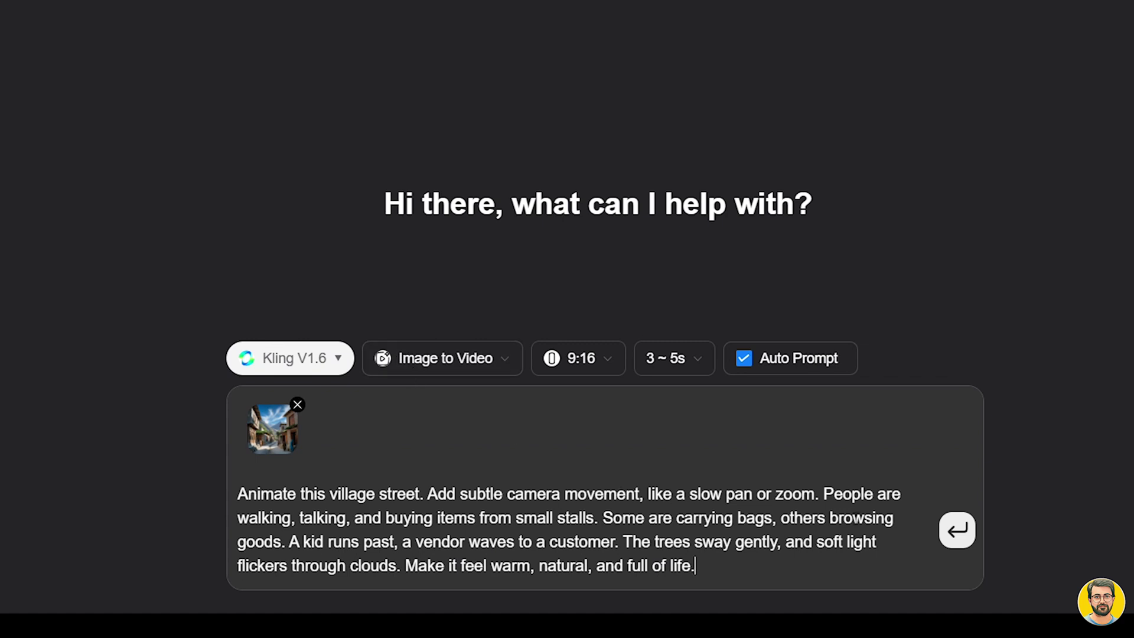
pyautogui.press('Return')
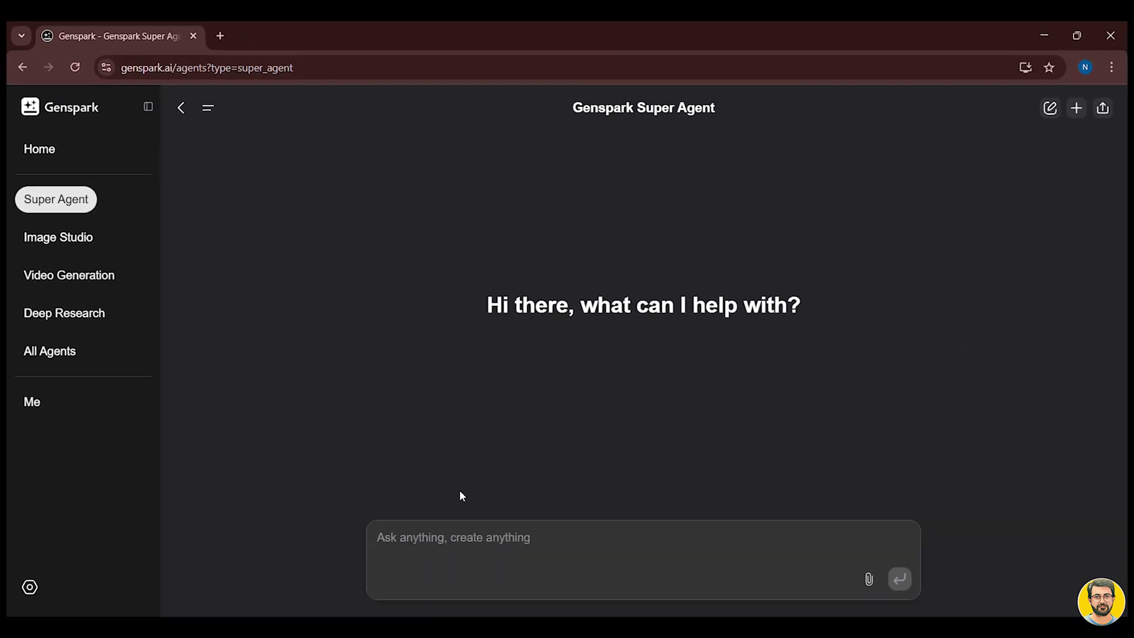
# Ask Super Agent to research video editing agencies and build a one-page full website for one
pyautogui.write('research on some video edting agencies and make 1 ')
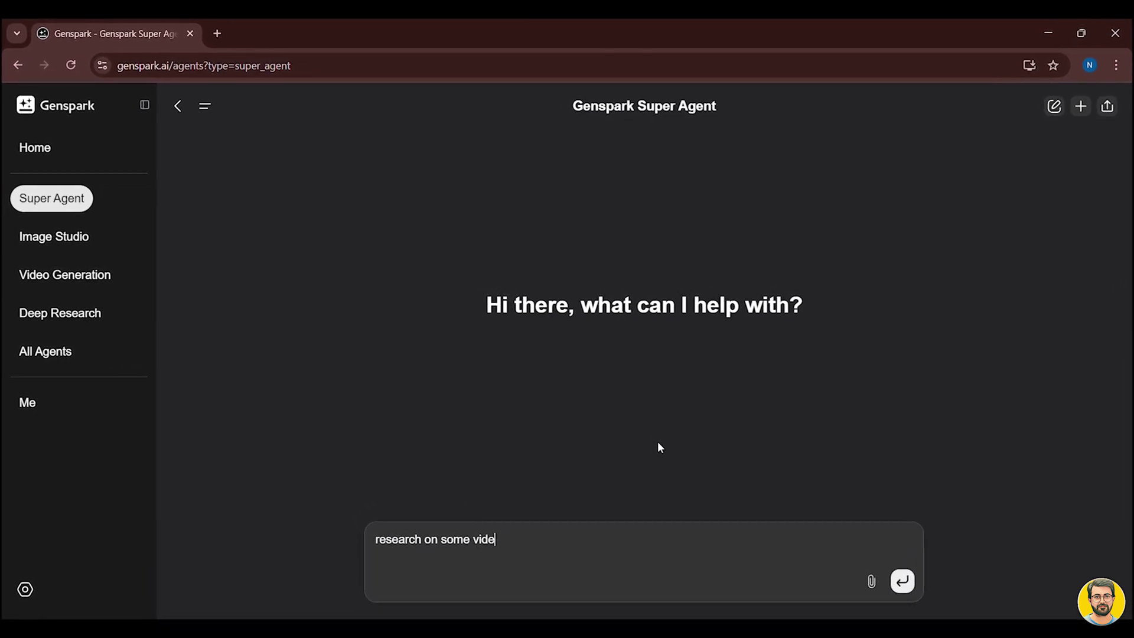
pyautogui.write('page full website for video editing agency for')
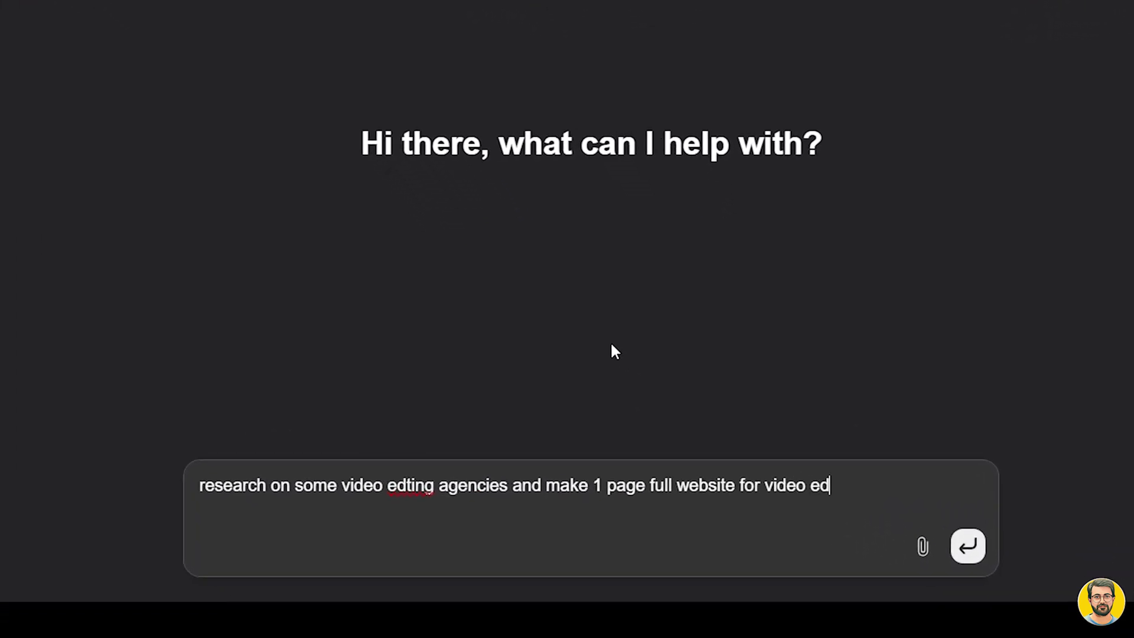
pyautogui.write(' me')
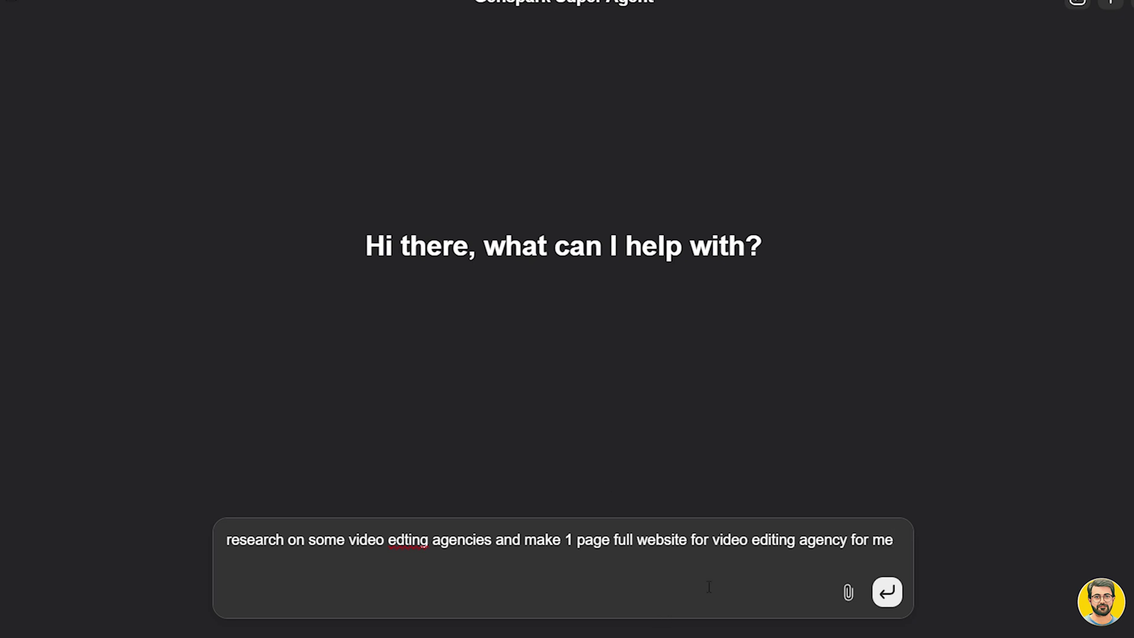
pyautogui.press('Return')
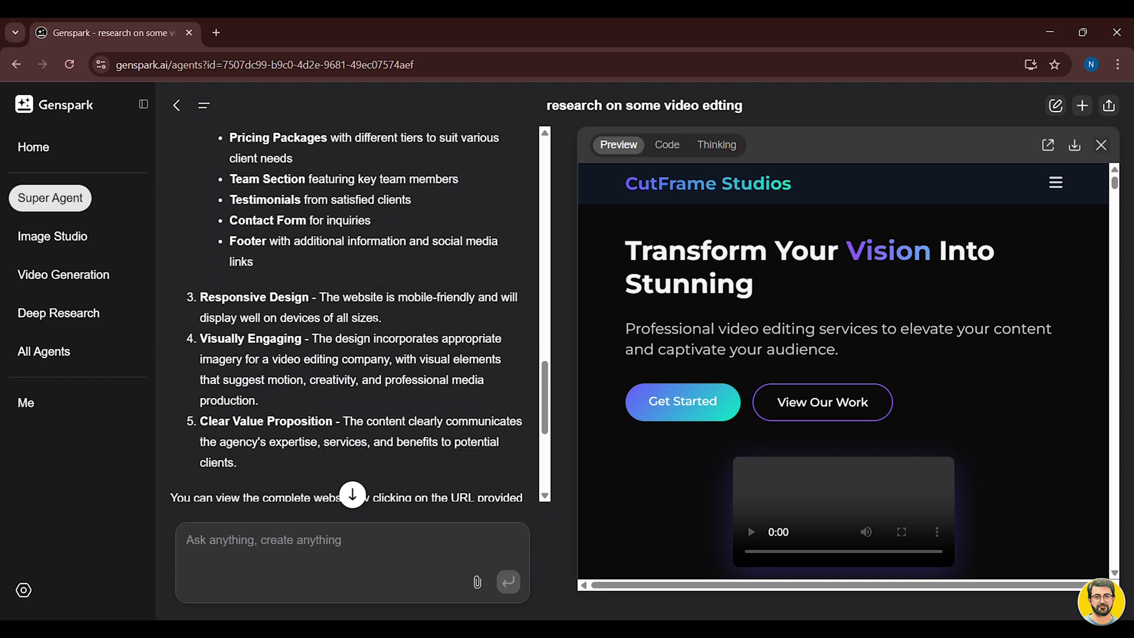
# Open the CutFrame Studios site in a new tab and scroll down to the Creative Team section
pyautogui.scroll(-5, 372, 317)
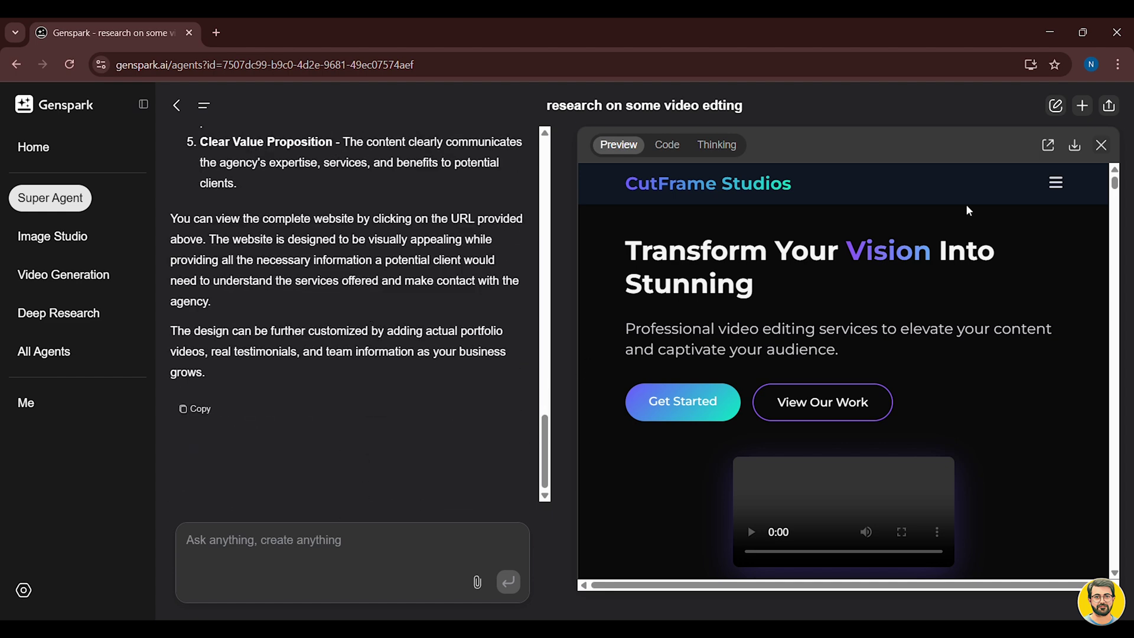
pyautogui.click(1048, 152)
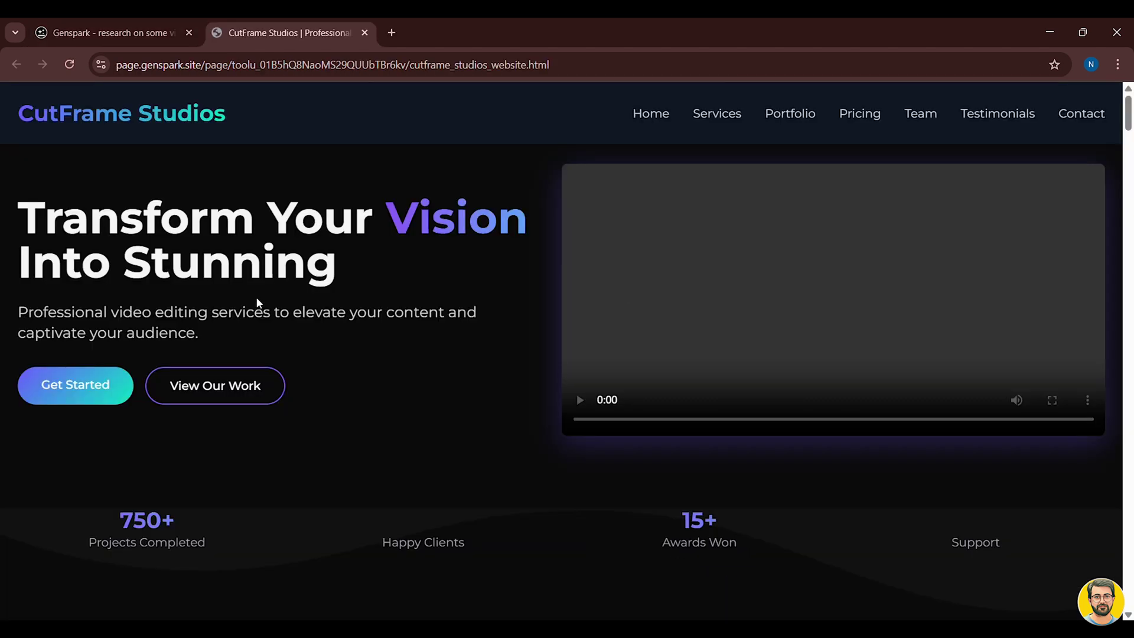
pyautogui.scroll(-7, 281, 443)
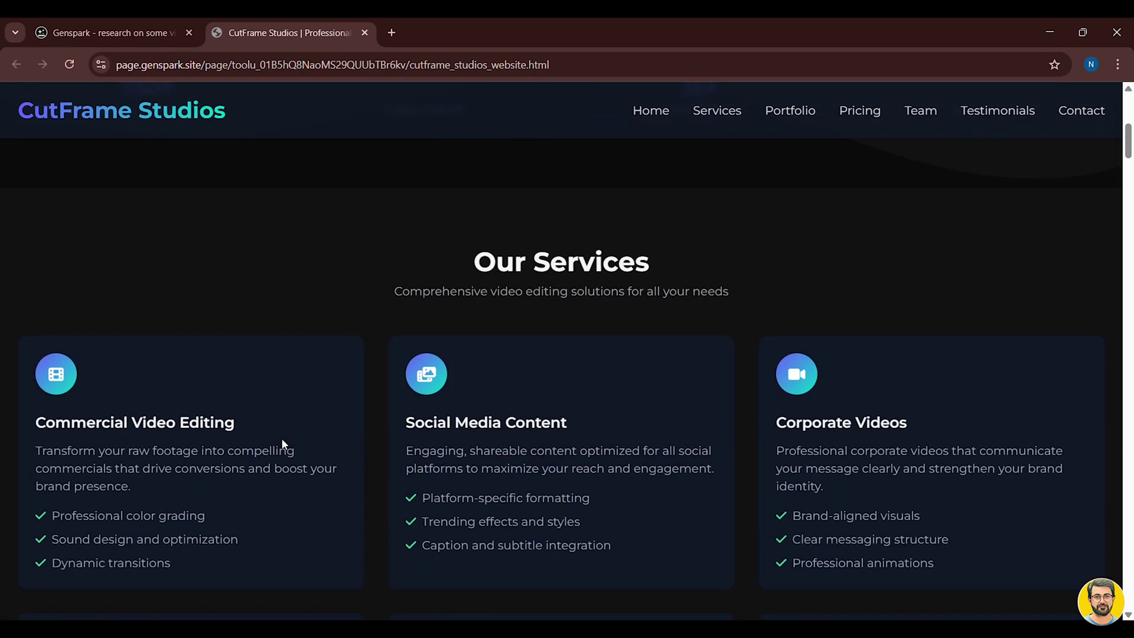
pyautogui.scroll(-15, 281, 443)
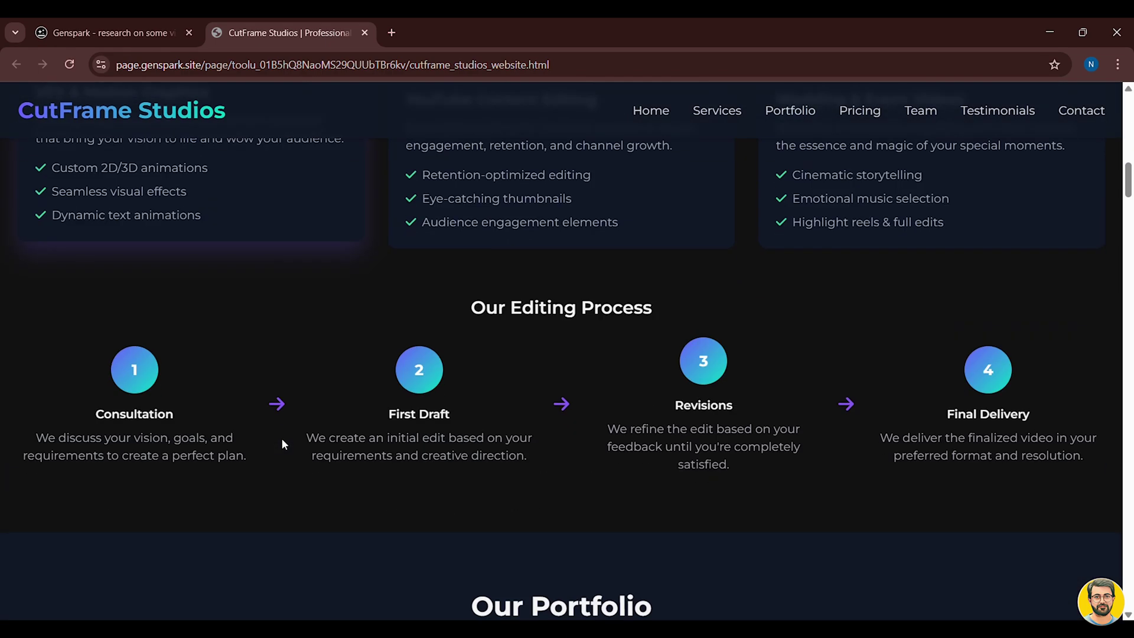
pyautogui.scroll(-19, 282, 444)
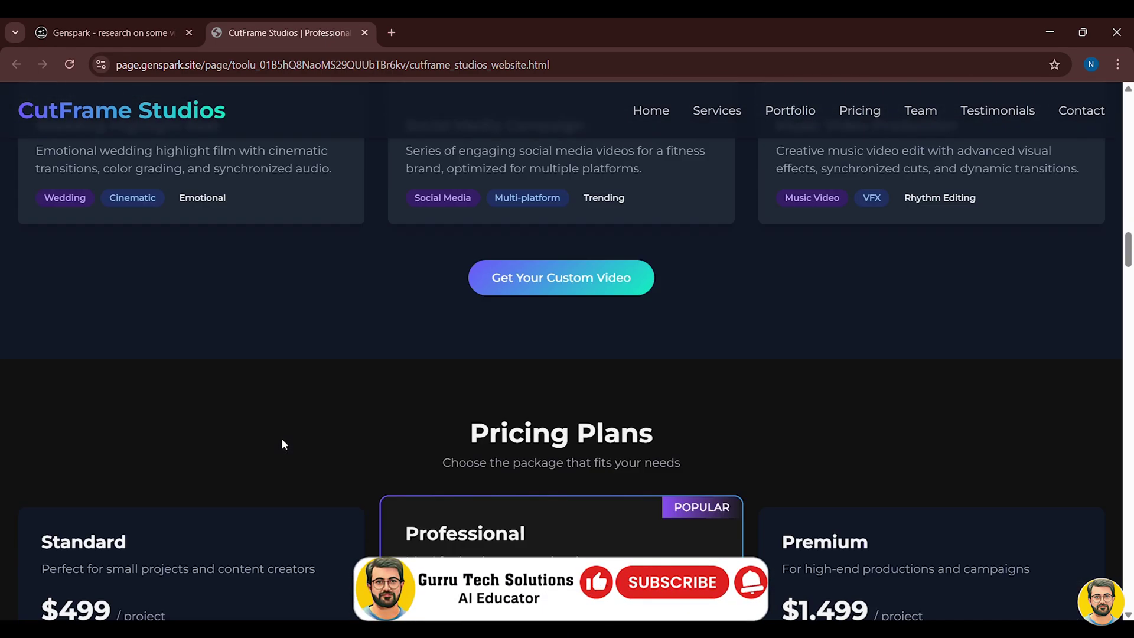
pyautogui.scroll(-19, 282, 444)
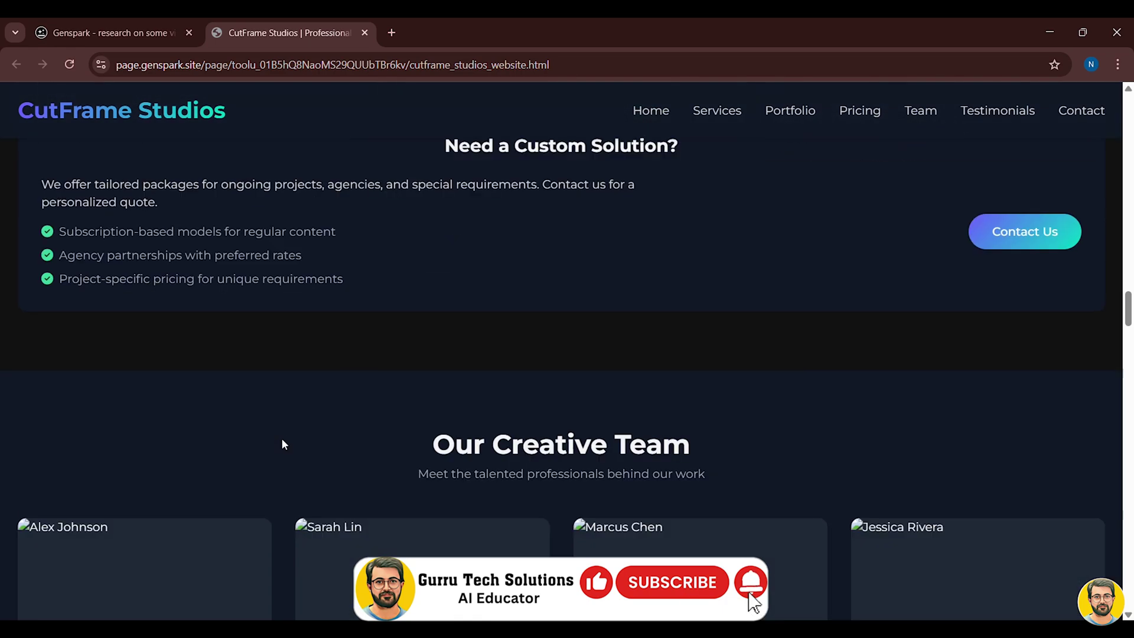